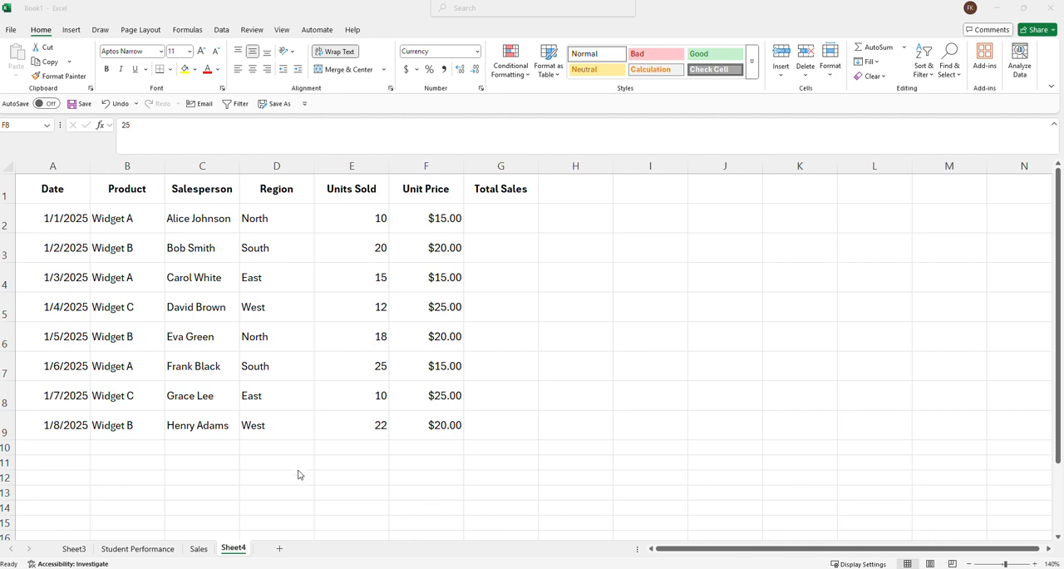
Paste the SUMIFS syntax text into cell D11 for reference, and clear the cell again.
left_click(267, 463)
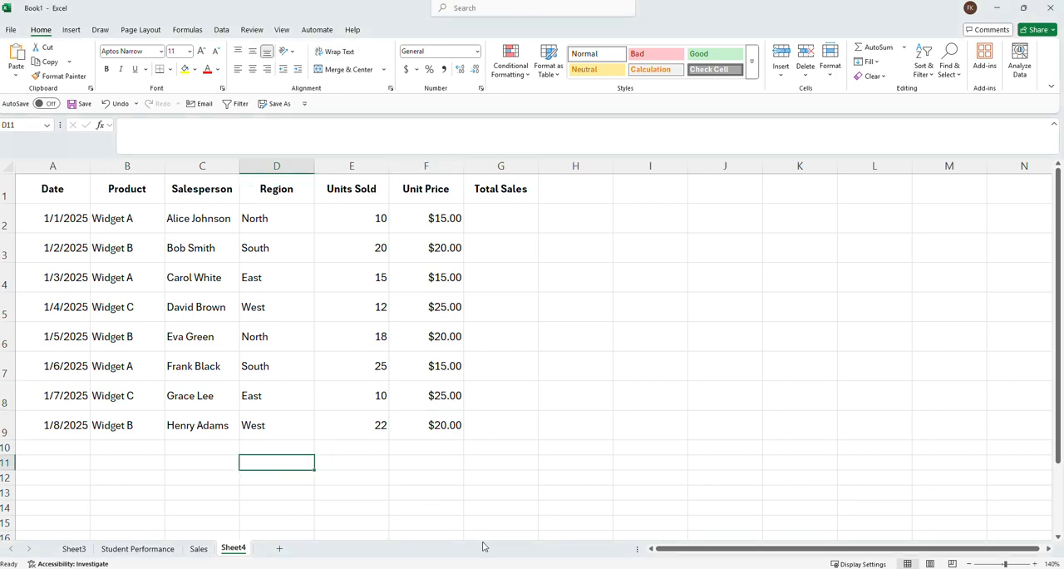
type("SUMIFS(sum_range, criteria_range1, criteria1, [criteria_range2, criteria2], ...)")
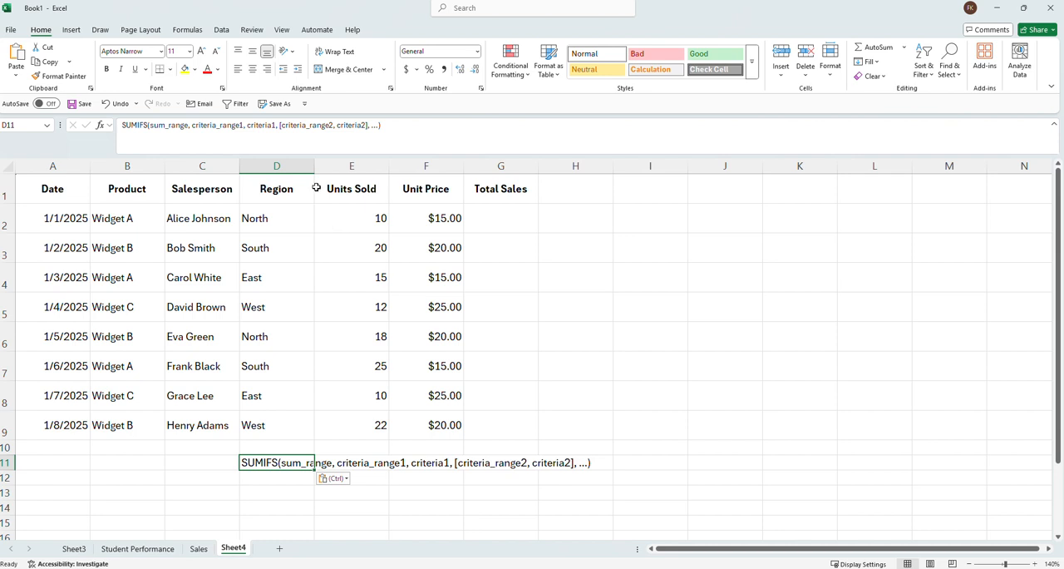
left_click(389, 125)
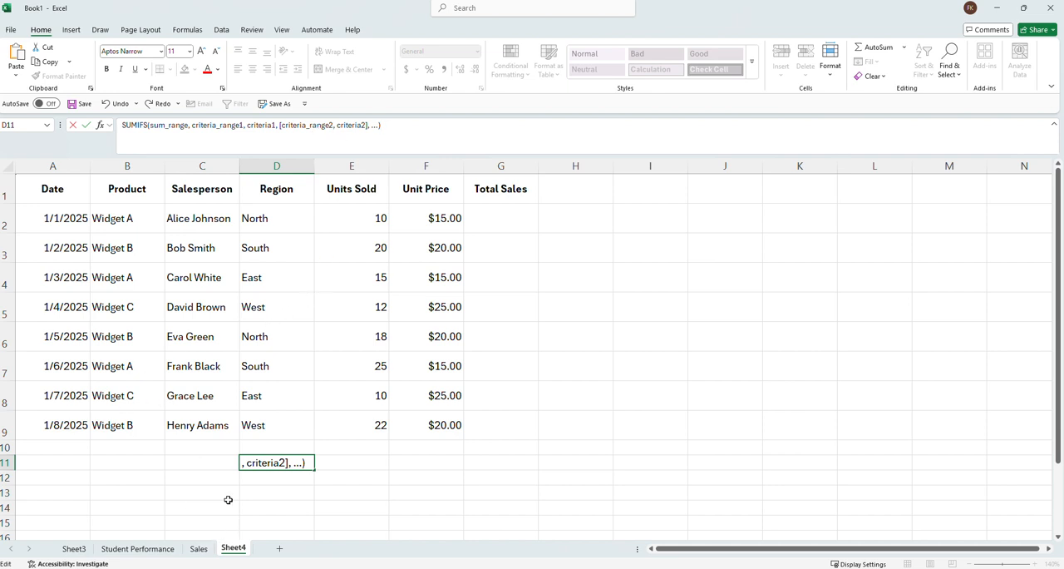
key("Escape")
key("Delete")
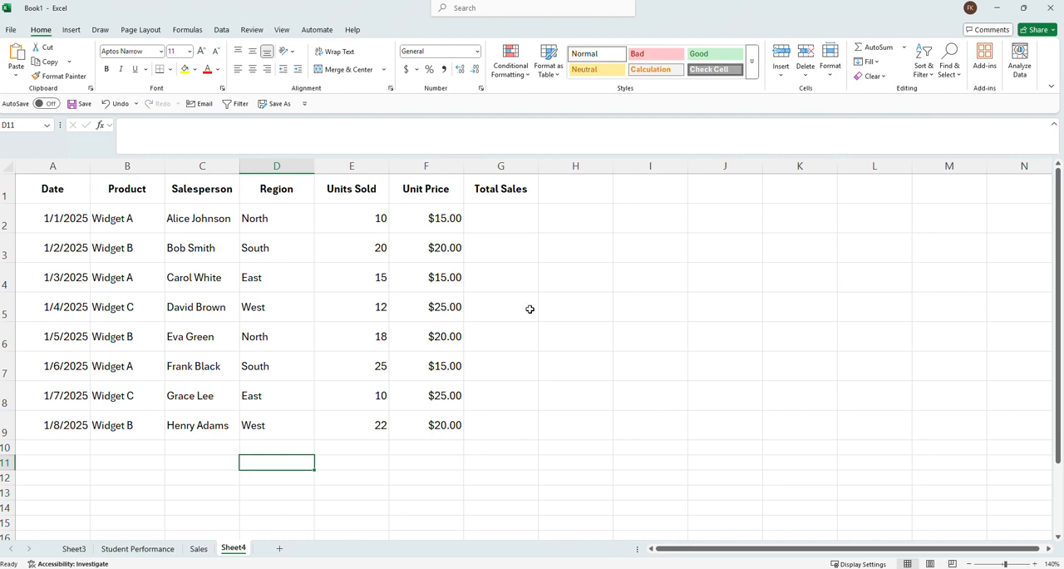
Calculate the first row's Total Sales in G2 by multiplying Units Sold by Unit Price with =E2*F2.
left_click(499, 223)
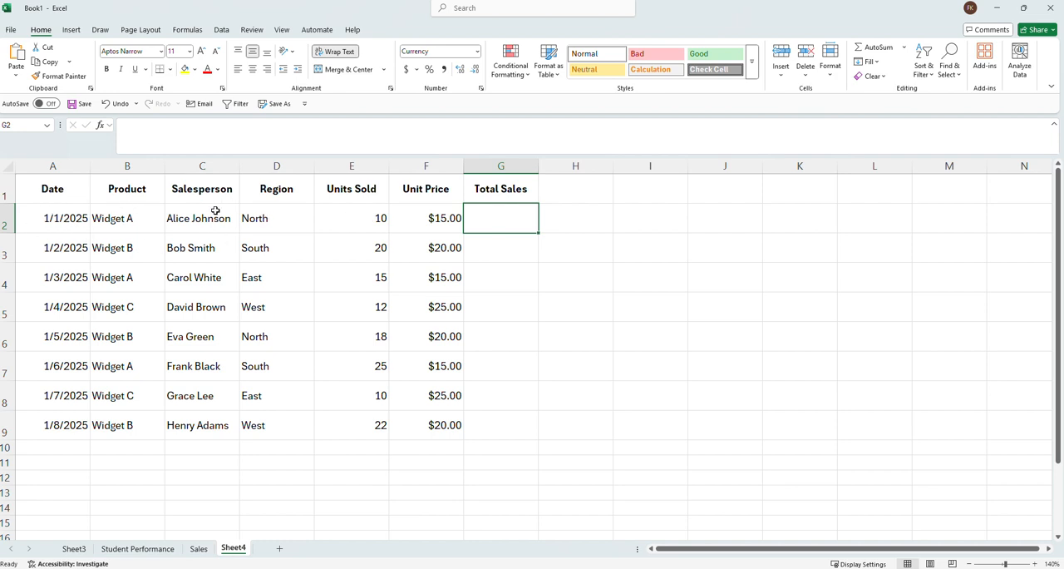
left_click(351, 219)
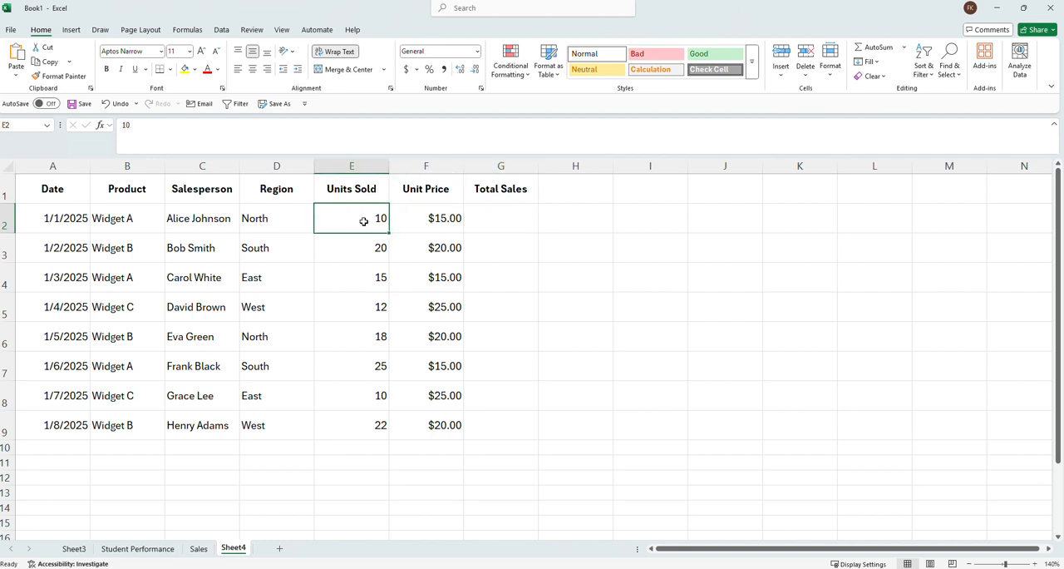
left_click(433, 219)
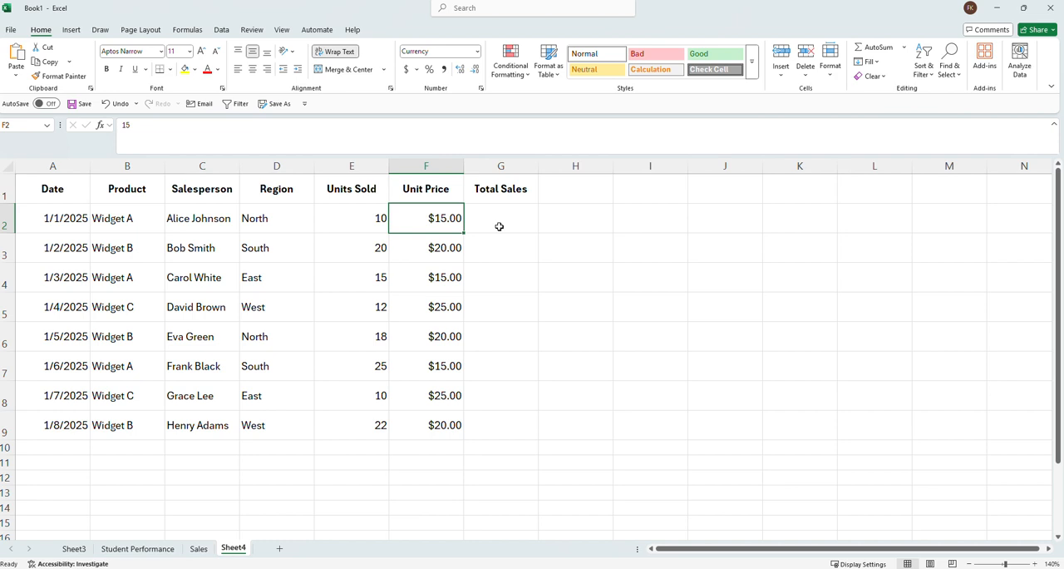
left_click(499, 226)
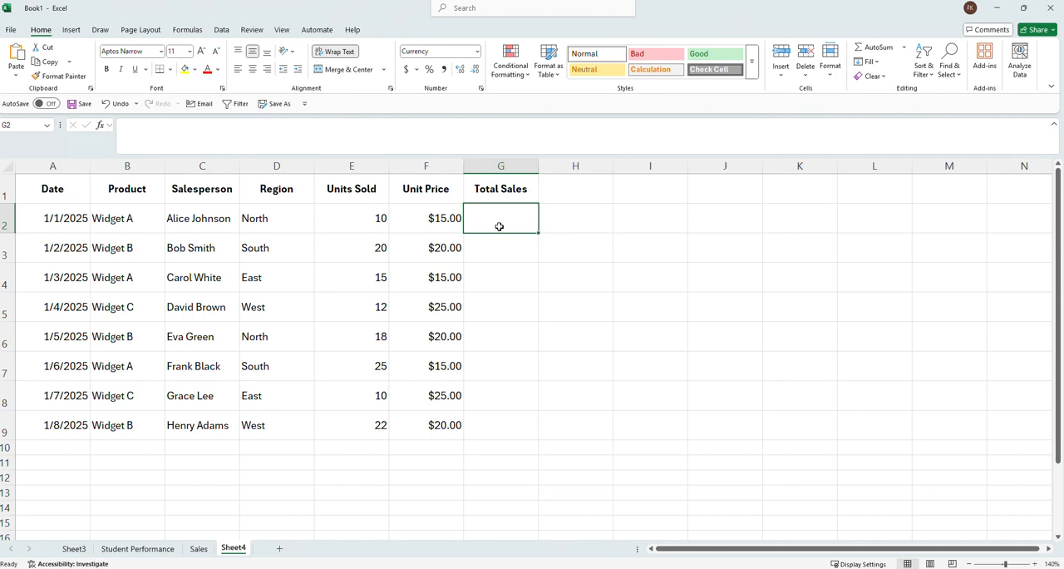
type("=")
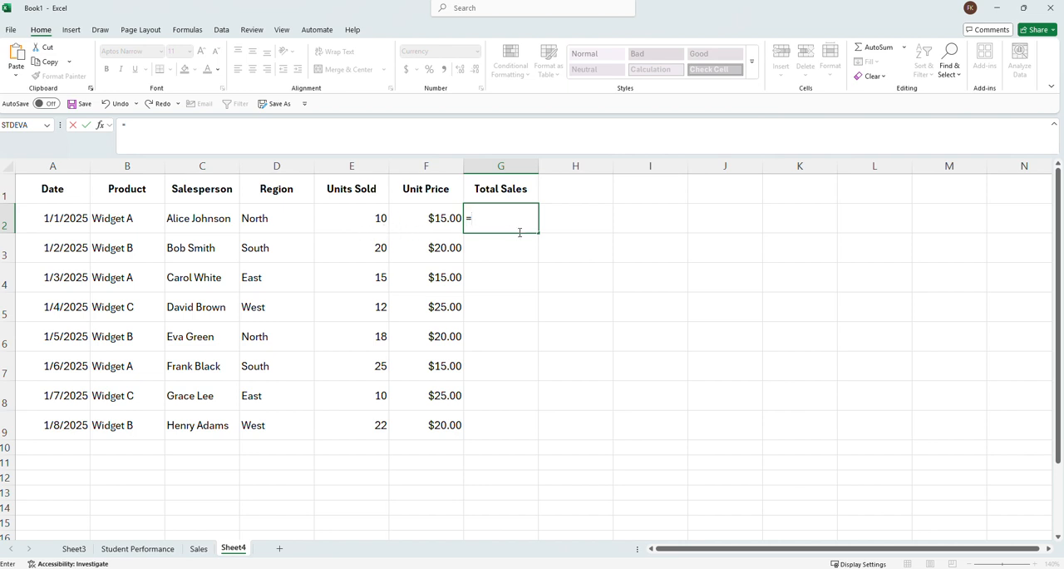
left_click(369, 219)
type("*")
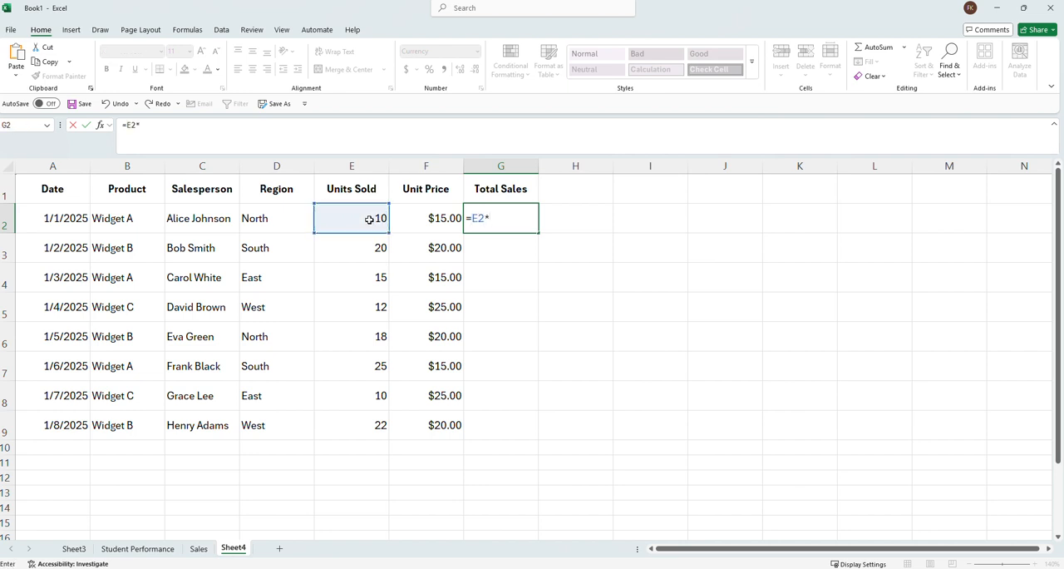
left_click(433, 218)
key("Return")
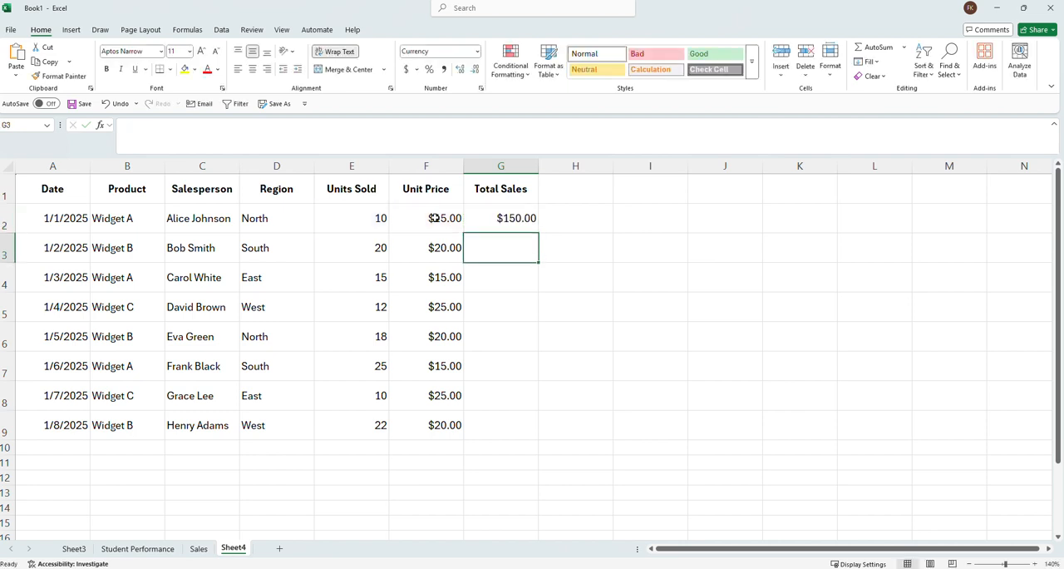
Fill the Total Sales formula from G2 down to G9 and check the copied formulas.
left_click(497, 223)
left_click_drag(365, 221, 434, 220)
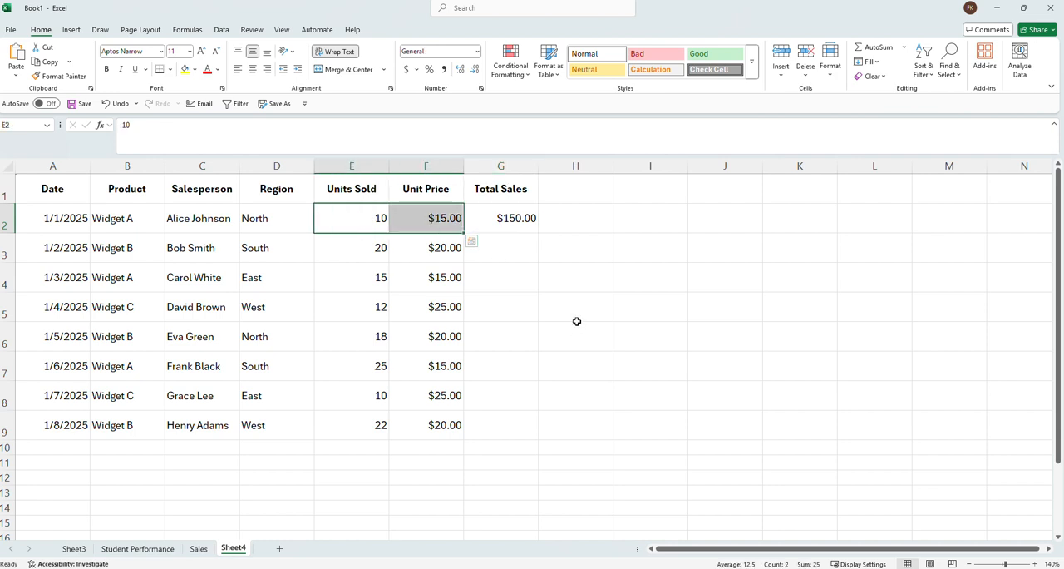
left_click(512, 229)
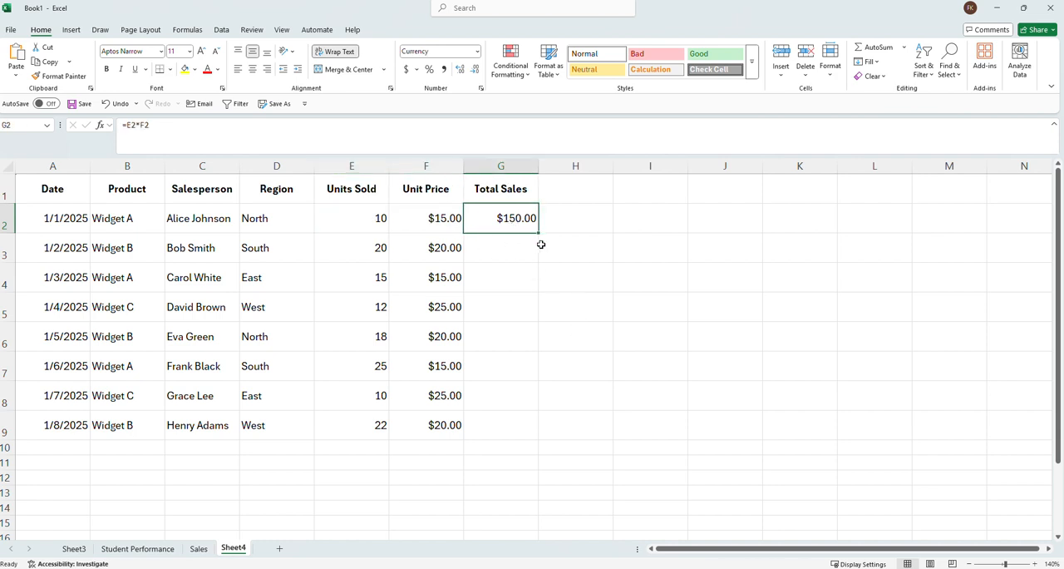
left_click_drag(538, 235, 532, 437)
left_click(647, 346)
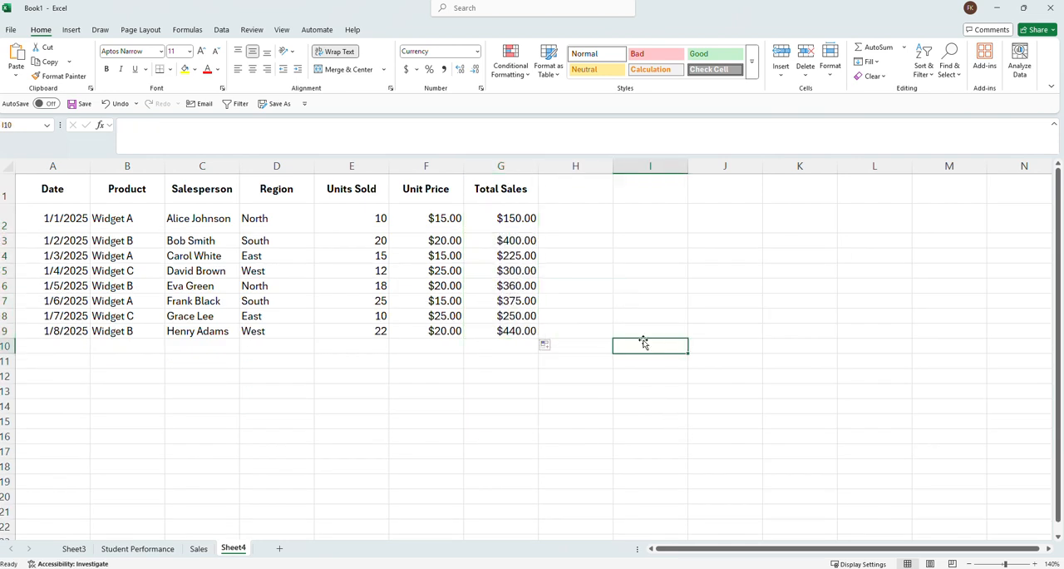
left_click(506, 240)
left_click(499, 331)
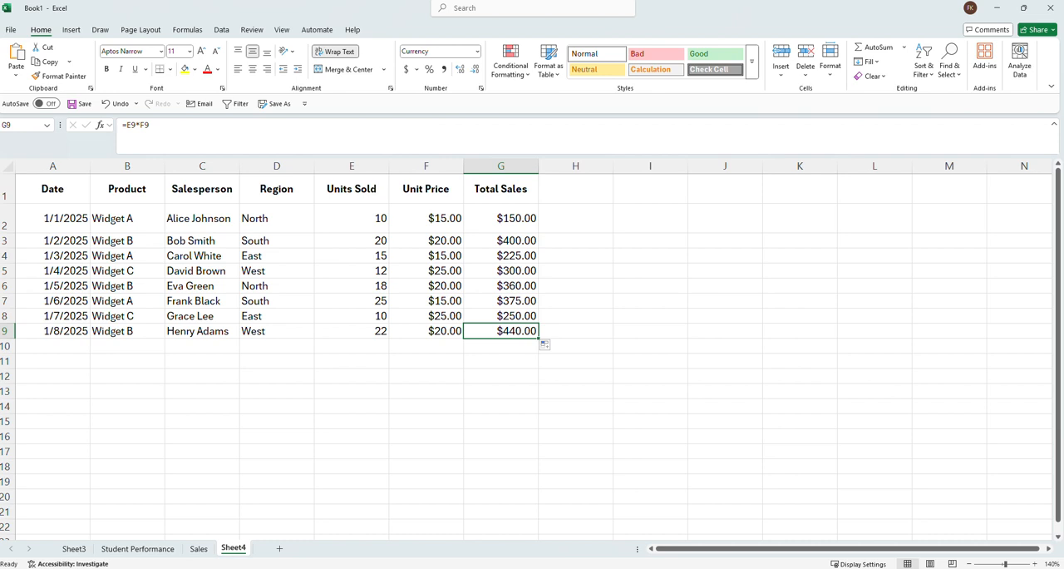
Start a SUMIFS formula in cell I2 with the Total Sales values G2:G9 as the sum range.
key("alt+Tab")
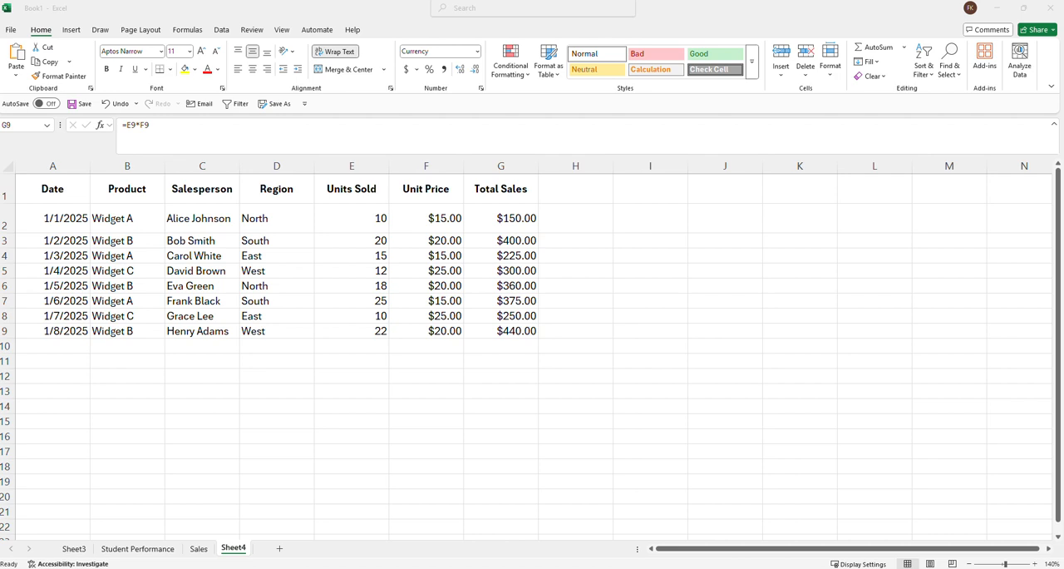
left_click(234, 306)
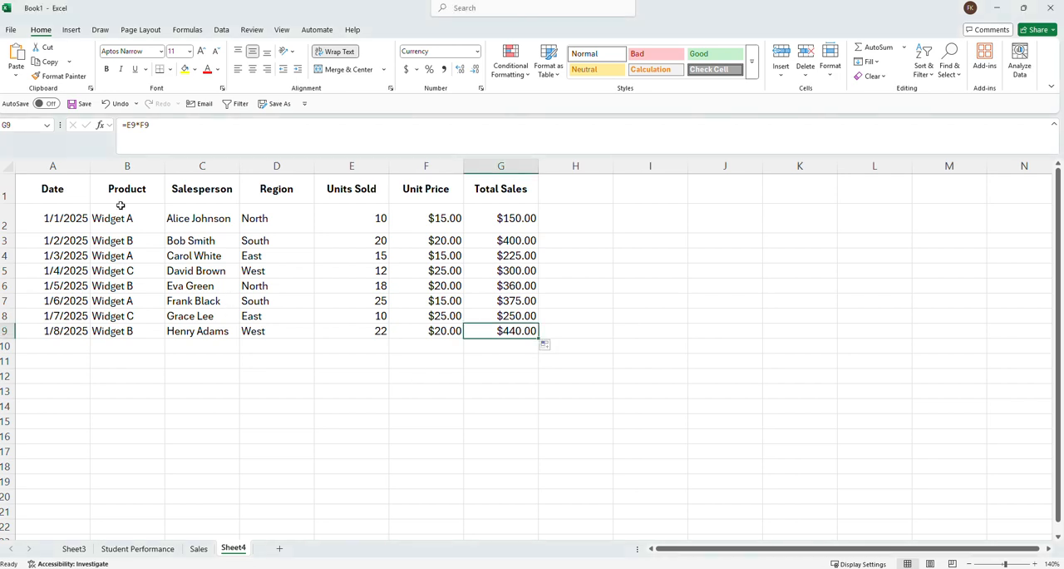
left_click(109, 216)
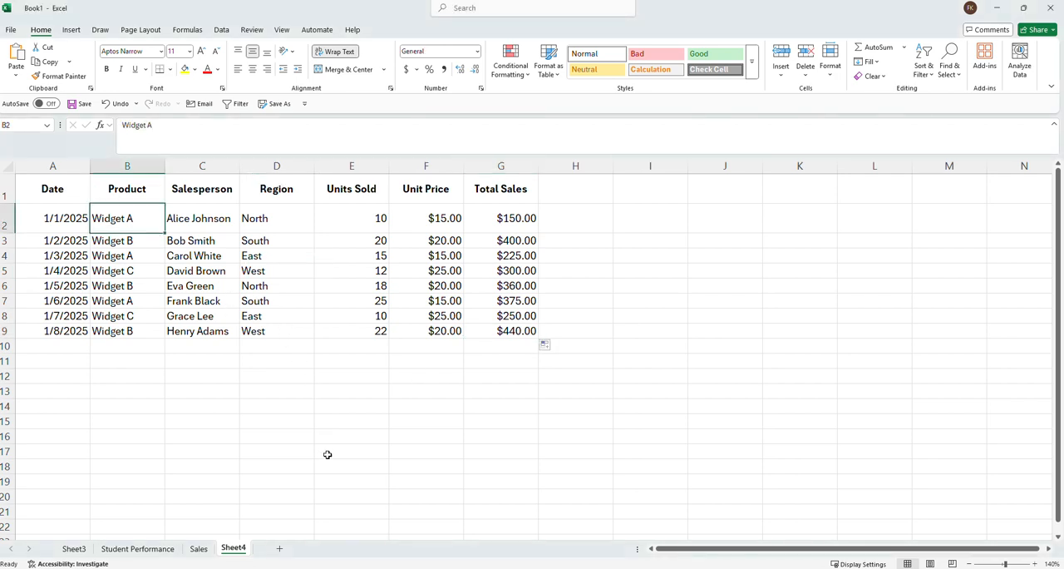
left_click(273, 219)
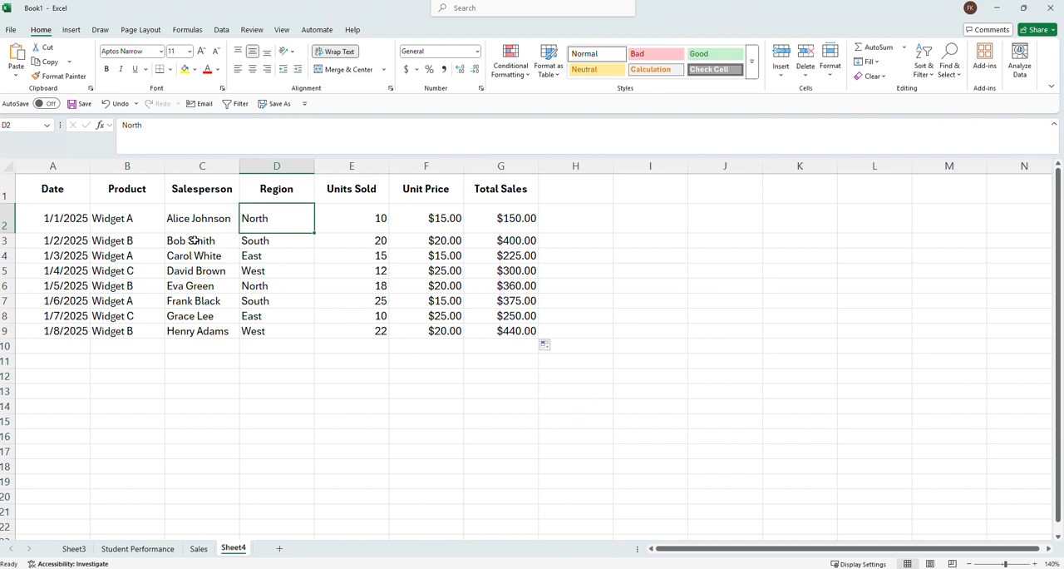
double_click(648, 221)
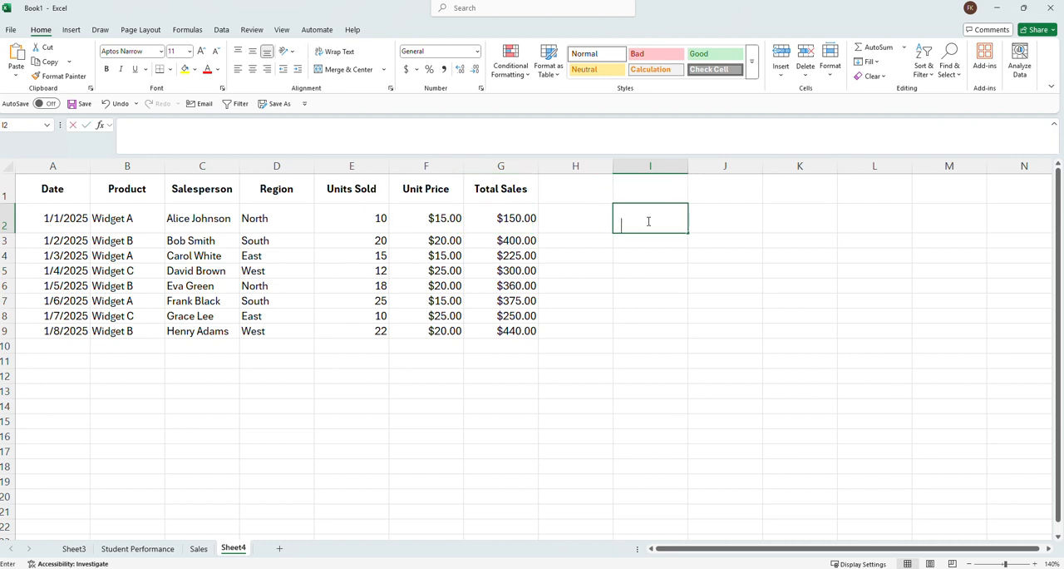
type("=sumifs")
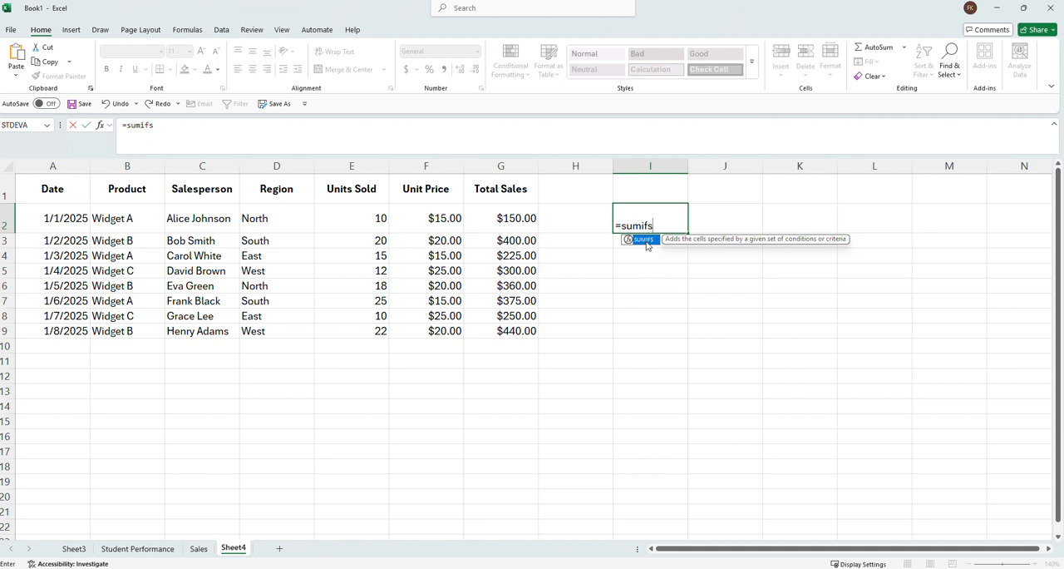
double_click(646, 241)
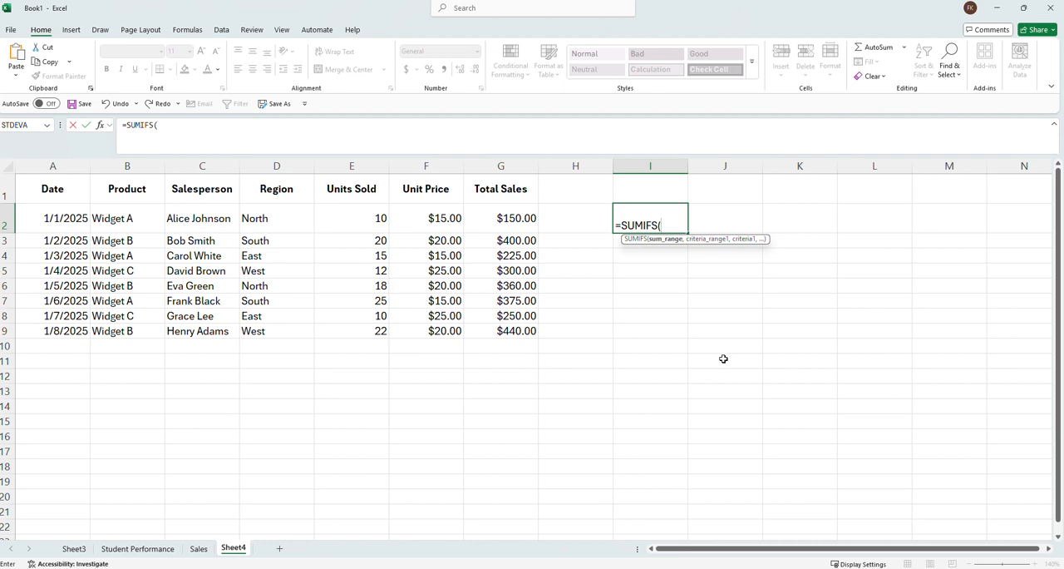
left_click_drag(502, 218, 481, 328)
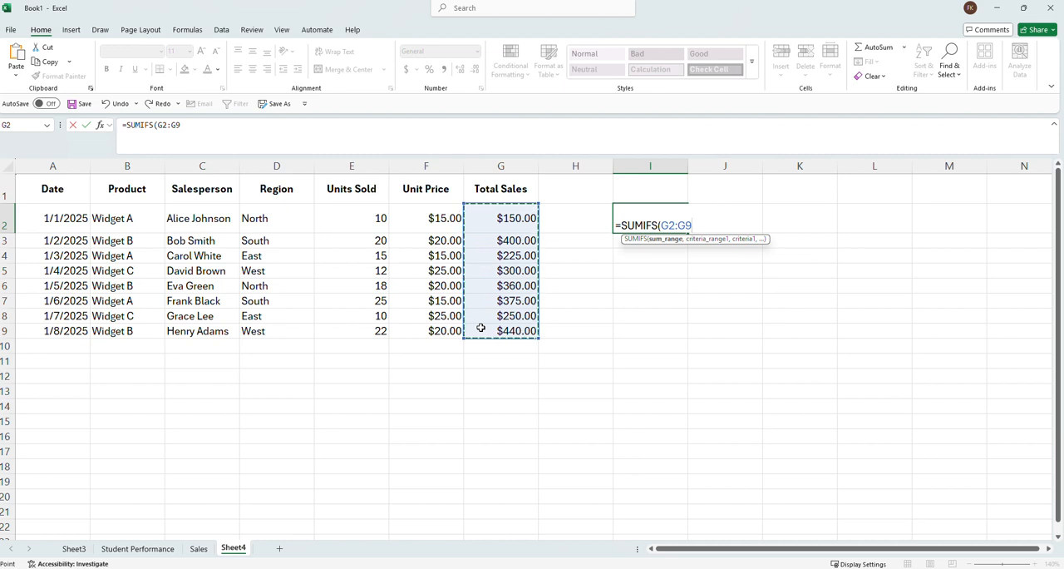
type(",")
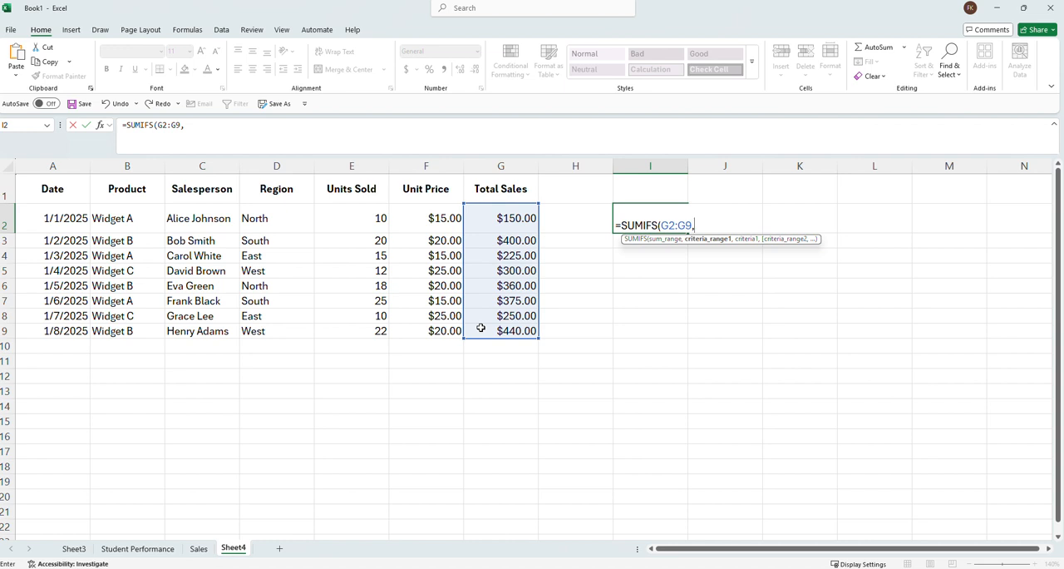
Add the first SUMIFS condition, using the Product range B2:B9 with the criterion "Widget A".
left_click_drag(136, 213, 128, 326)
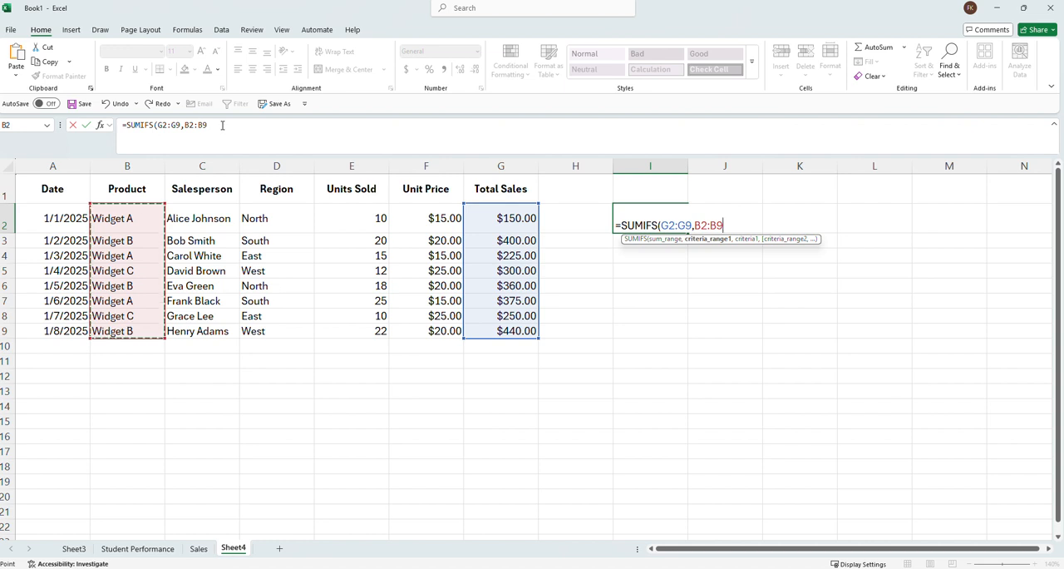
left_click(222, 124)
type(",")
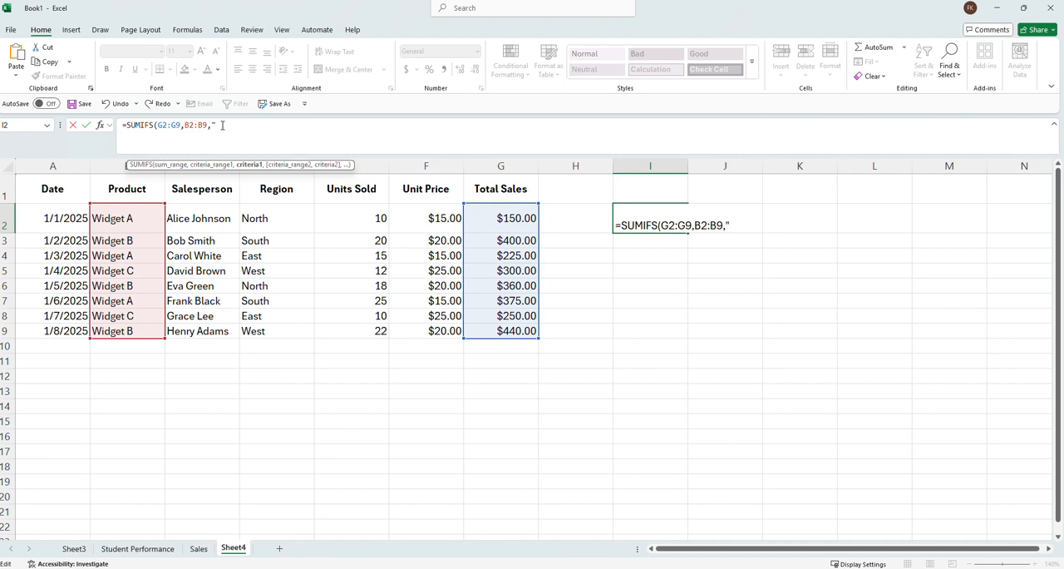
type("\"Widg")
type("et A\",")
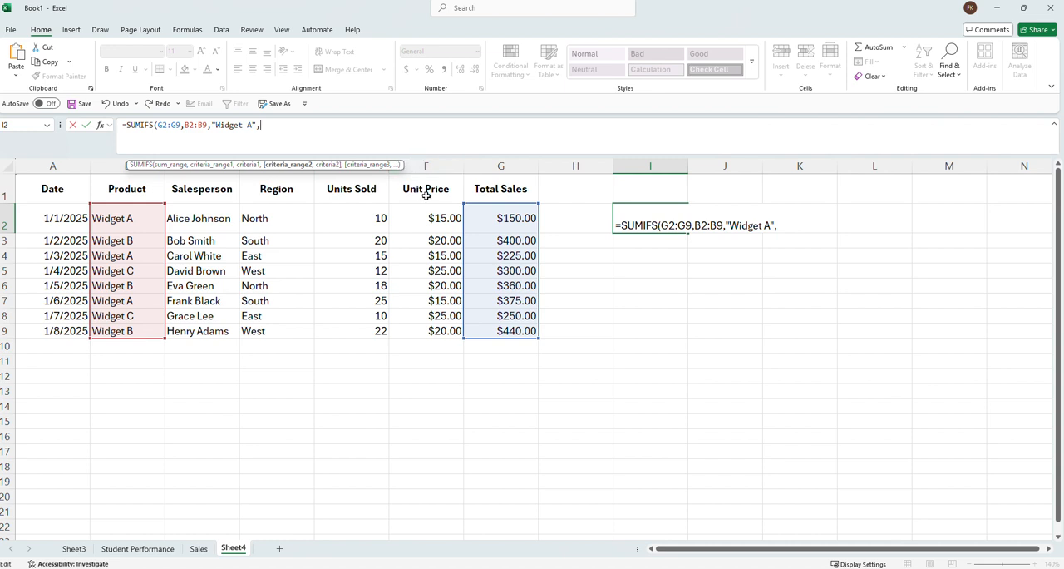
Add the second condition with the Region range D2:D9 and criterion "North", and complete the SUMIFS formula.
left_click_drag(283, 213, 271, 332)
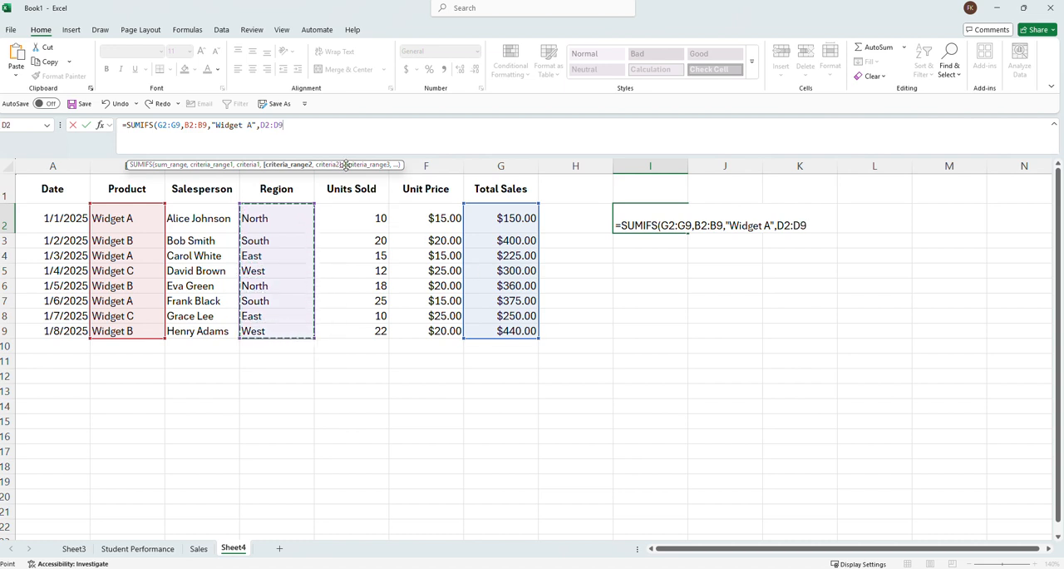
type(",")
type("\"")
type("Nor")
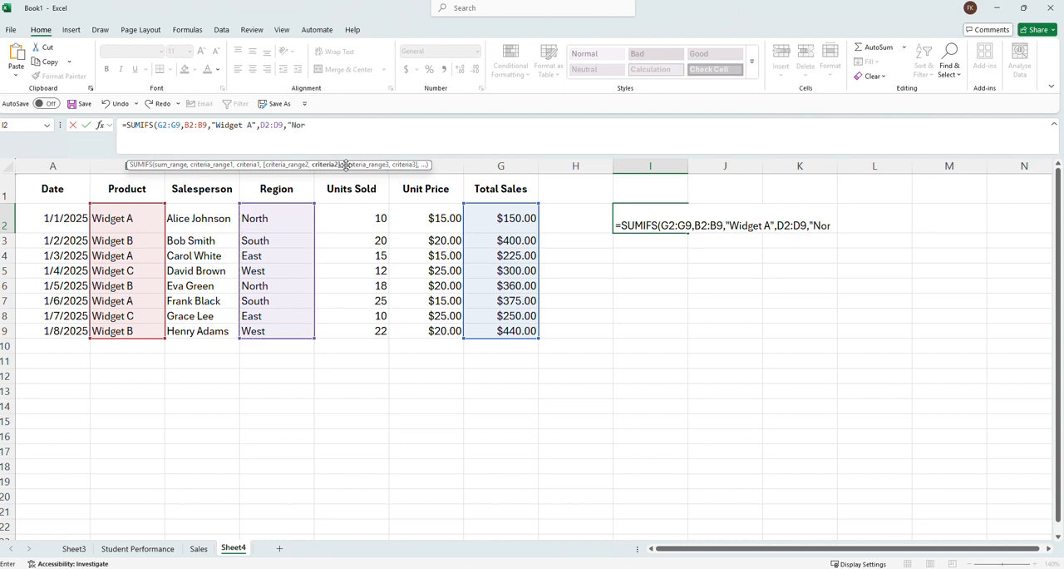
type("th\")")
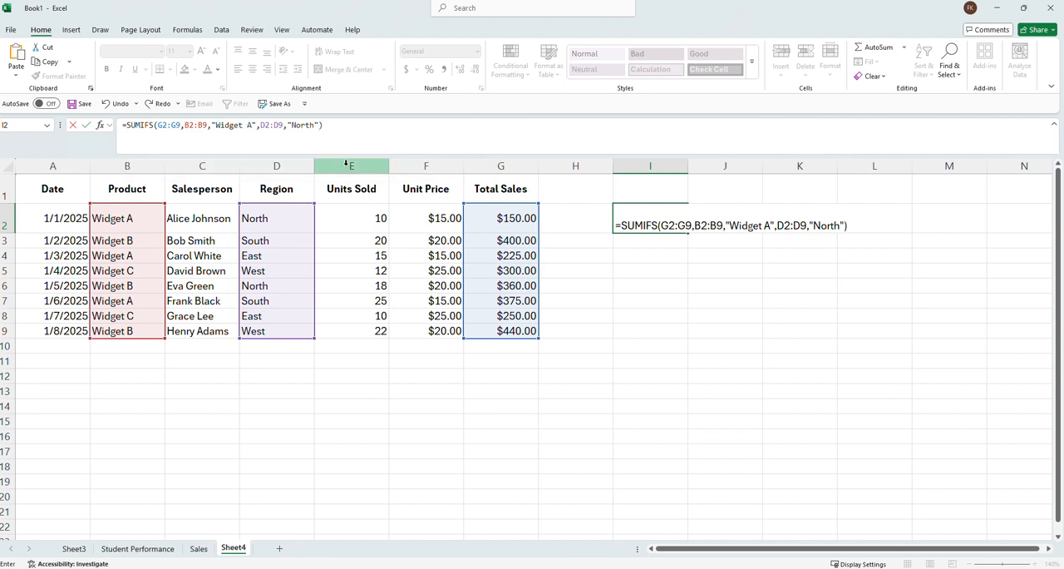
key("Return")
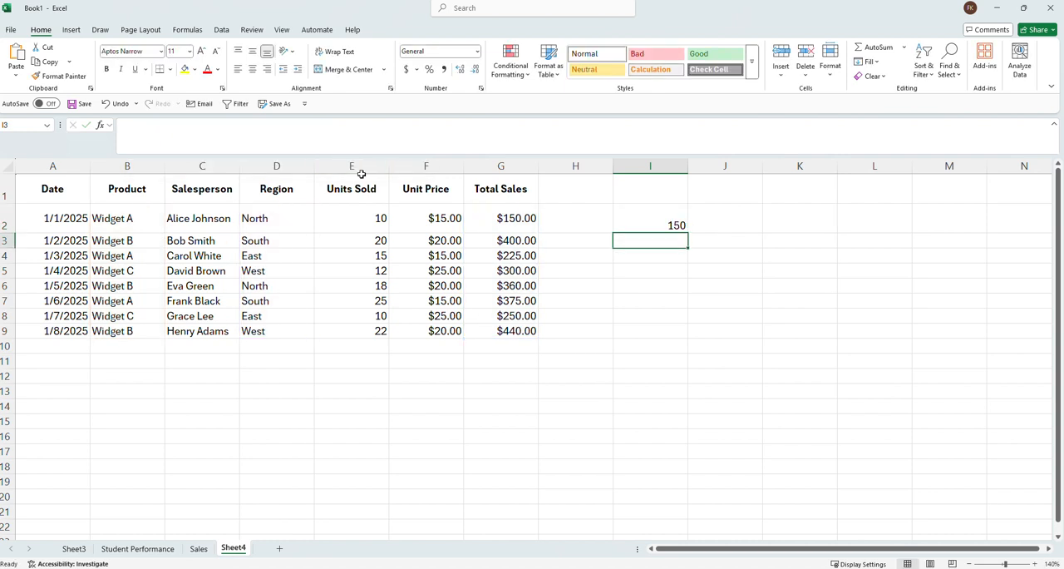
Check the SUMIFS formula in I2 against the product, region and total sales in row 2.
left_click(676, 224)
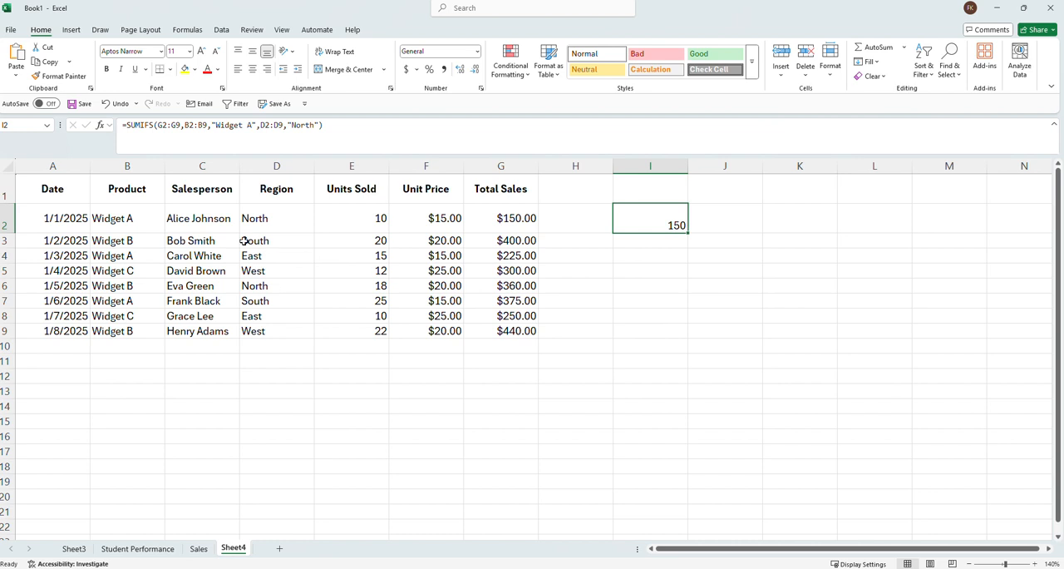
left_click(106, 214)
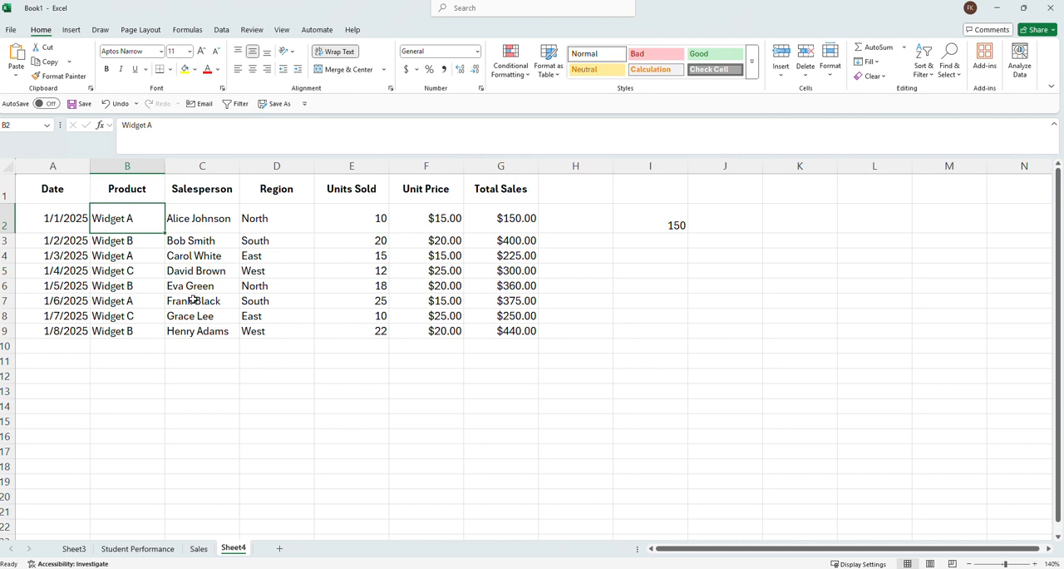
left_click(256, 222)
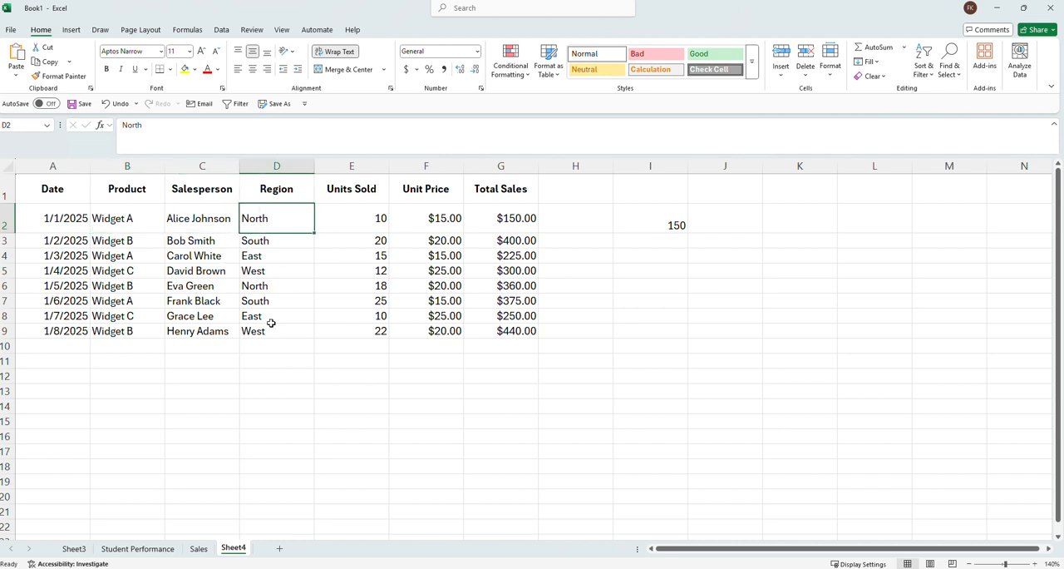
left_click(520, 221)
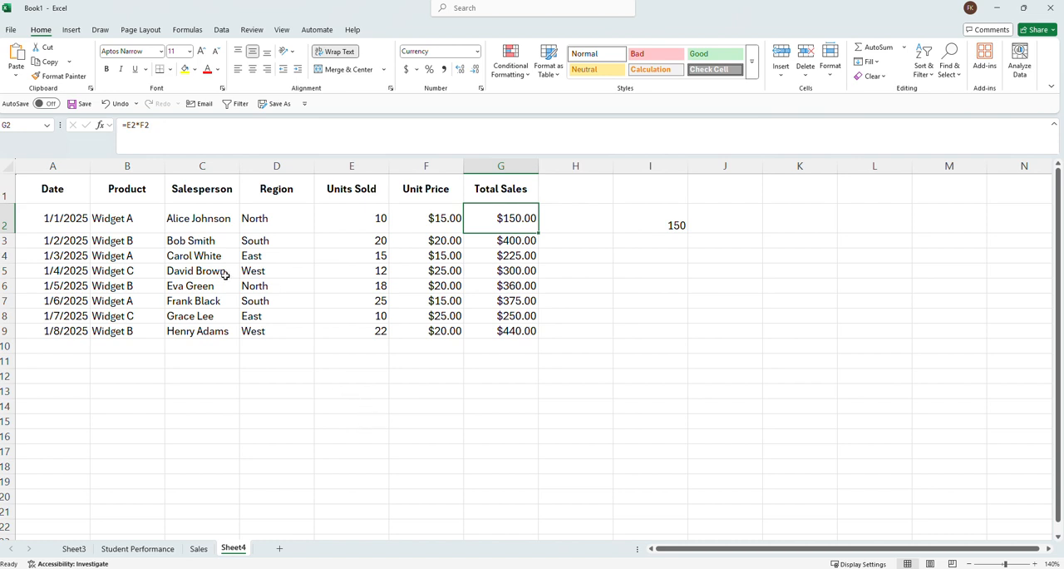
Check the Widget A rows and their regions in the table against the SUMIFS formula in I2.
left_click_drag(36, 213, 499, 341)
left_click(125, 345)
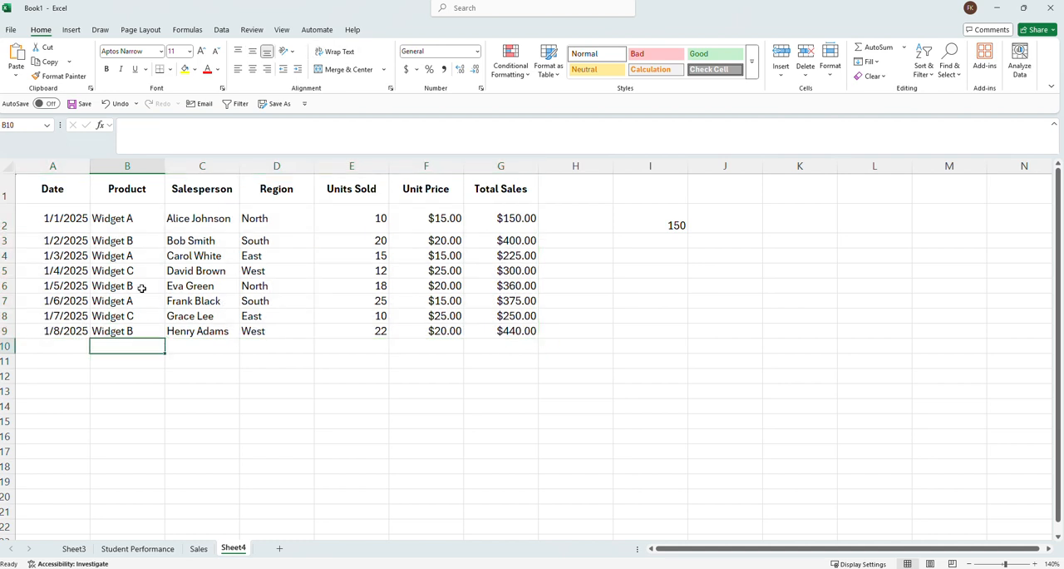
left_click(126, 256)
left_click(133, 300)
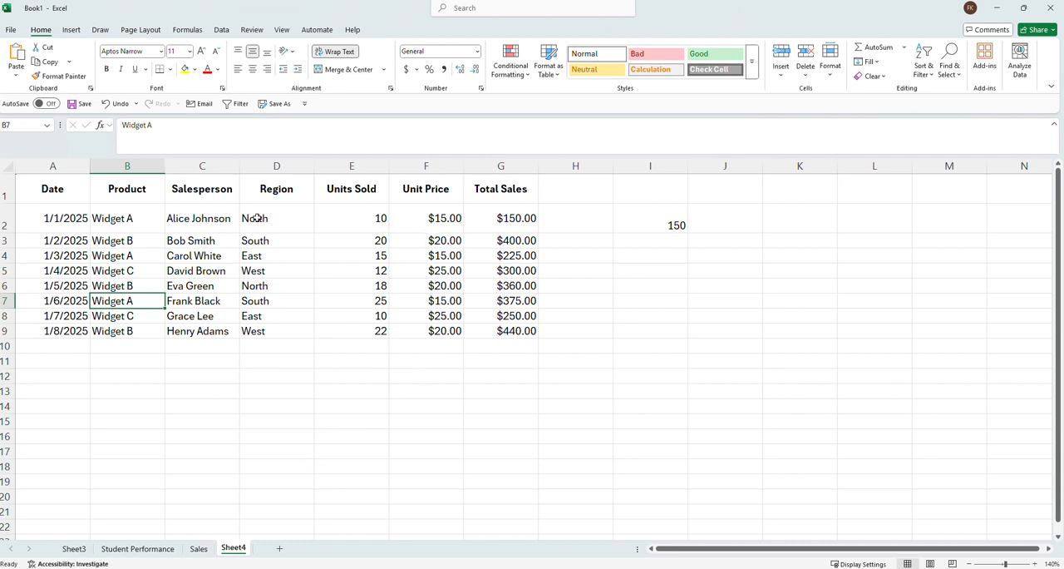
left_click(263, 306)
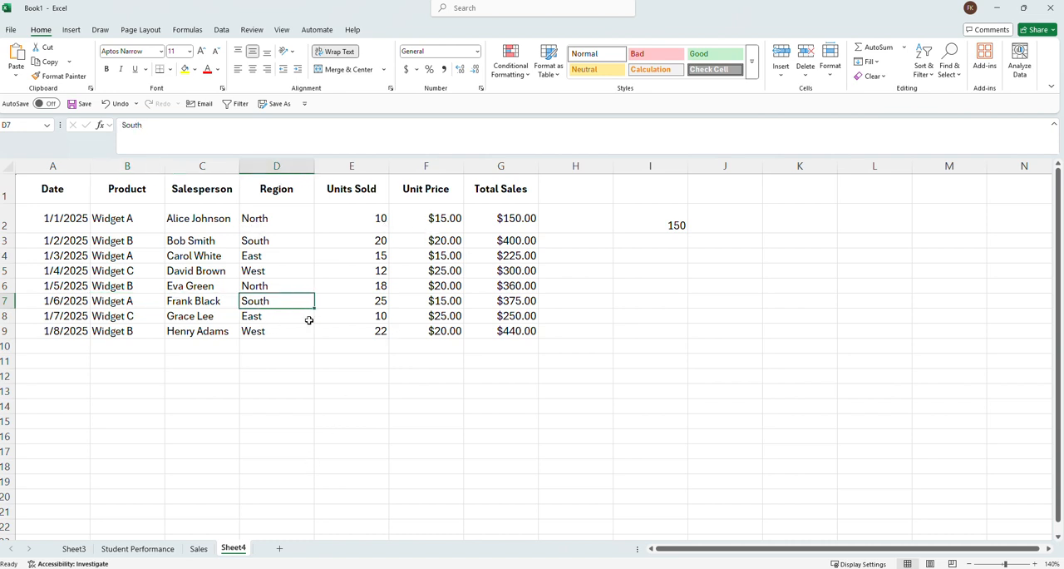
left_click(263, 258)
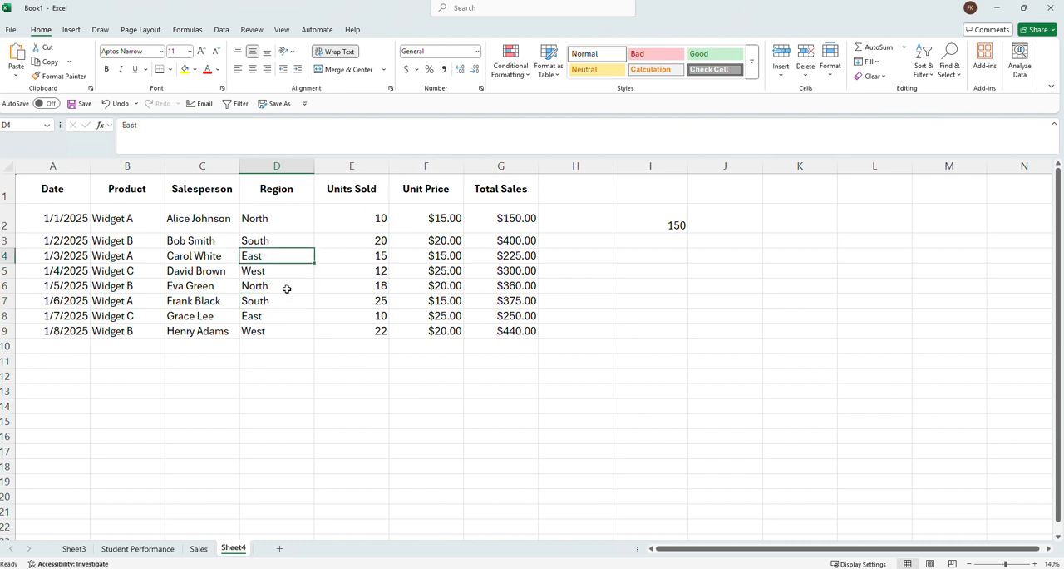
left_click(114, 223)
left_click_drag(114, 223, 274, 221)
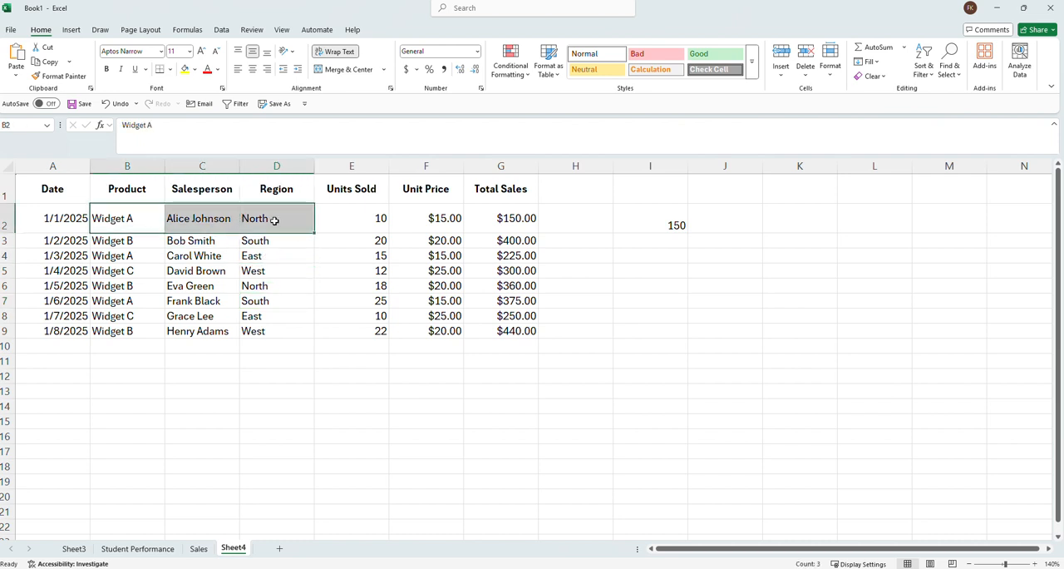
left_click(501, 210)
left_click(654, 222)
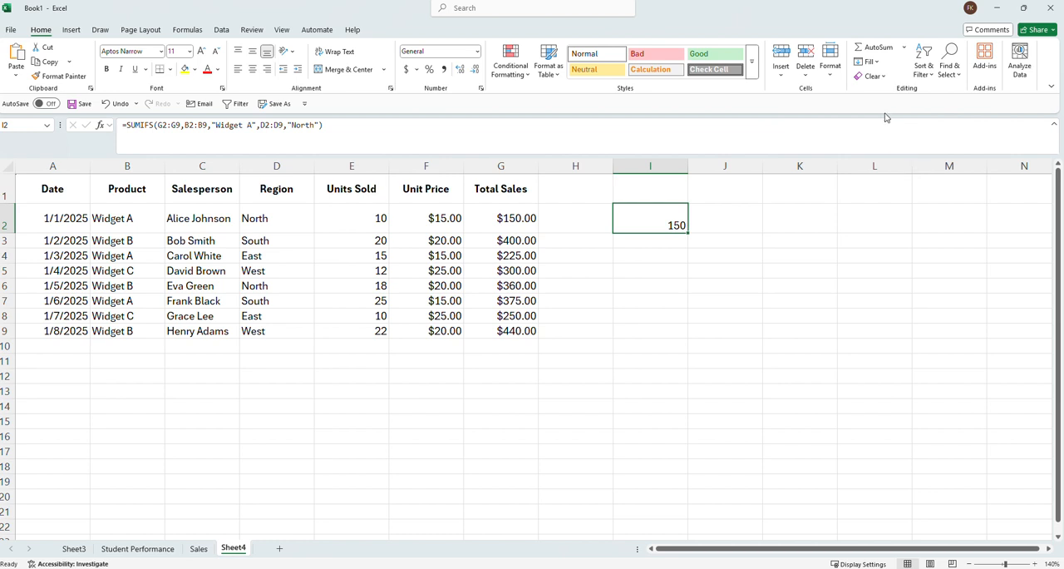
Start a SUMIFS formula in cell J2 with the Units Sold values E2:E9 as the sum range.
left_click(724, 220)
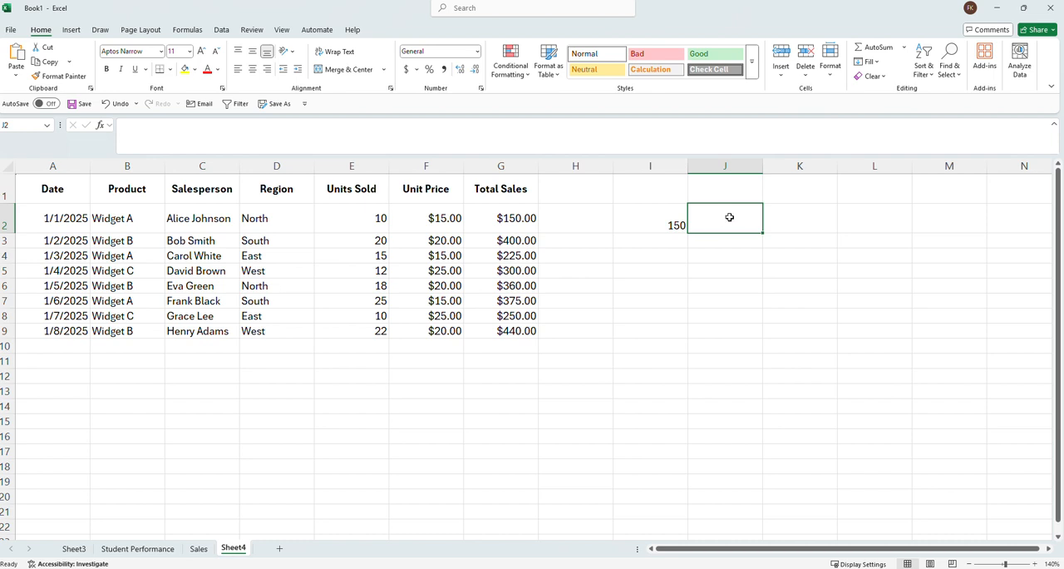
type("=sum")
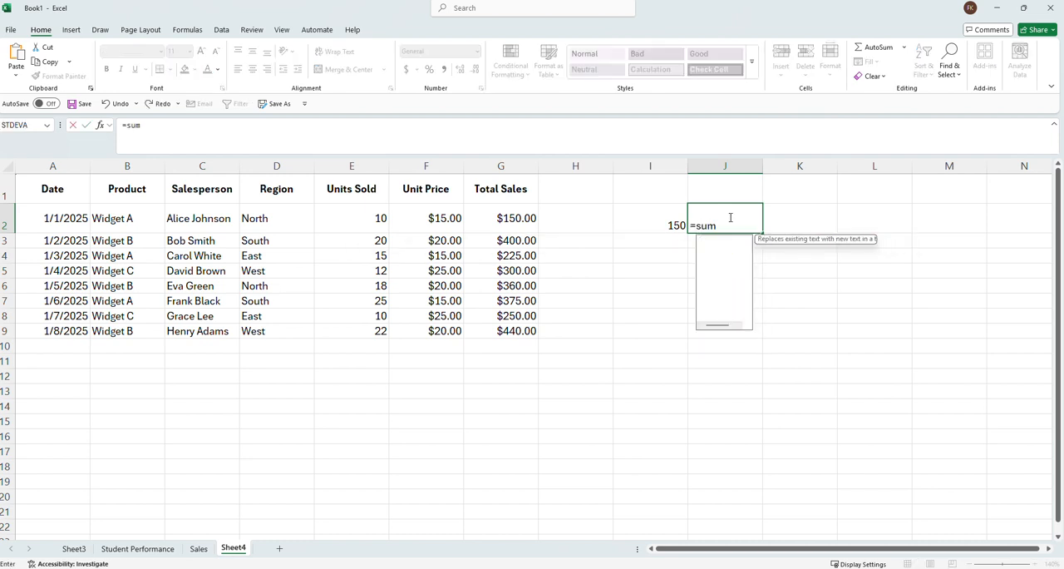
type("ifs(")
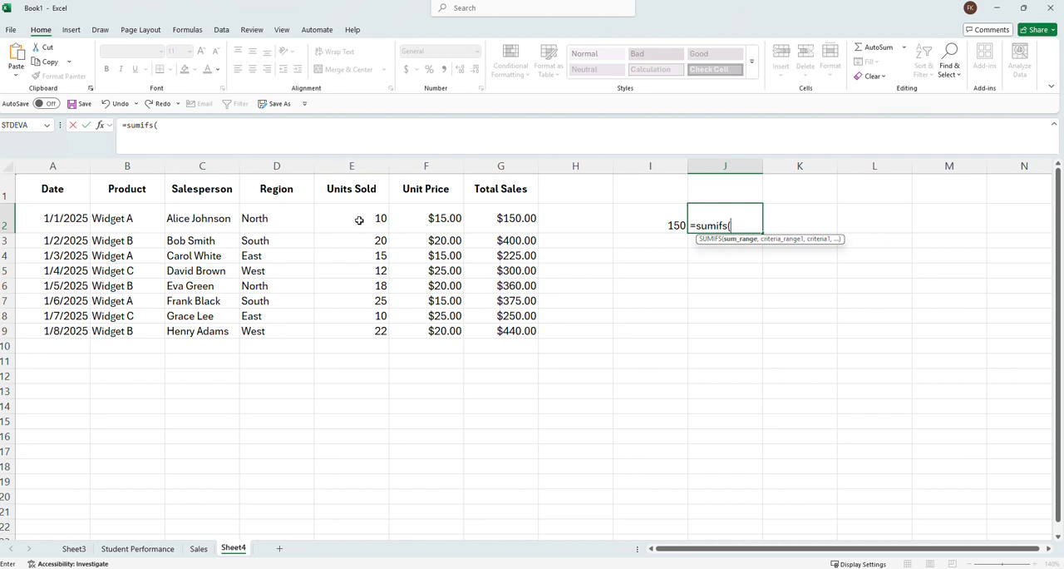
left_click_drag(359, 221, 341, 323)
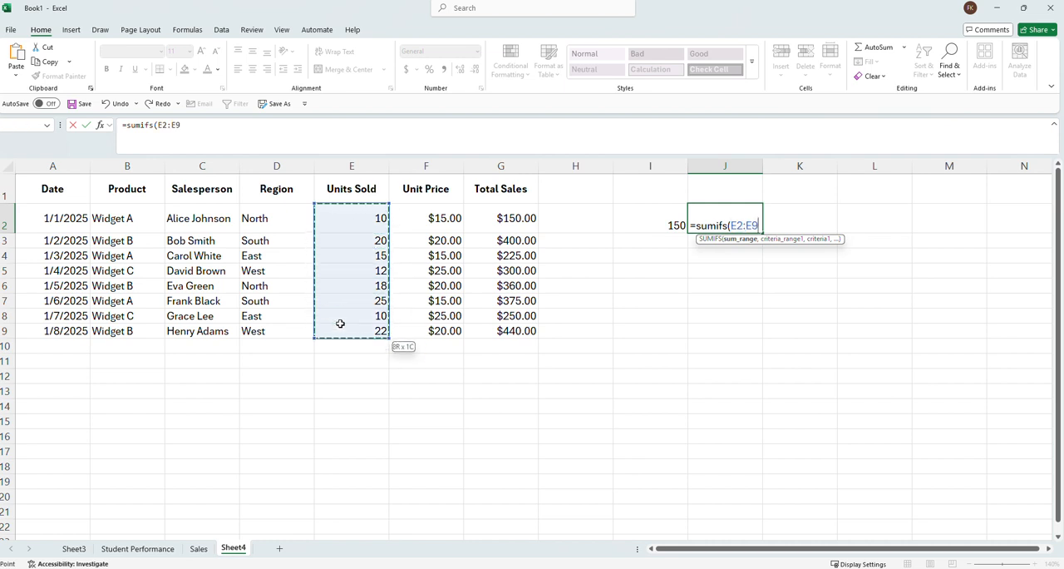
left_click_drag(340, 324, 340, 324)
type(",")
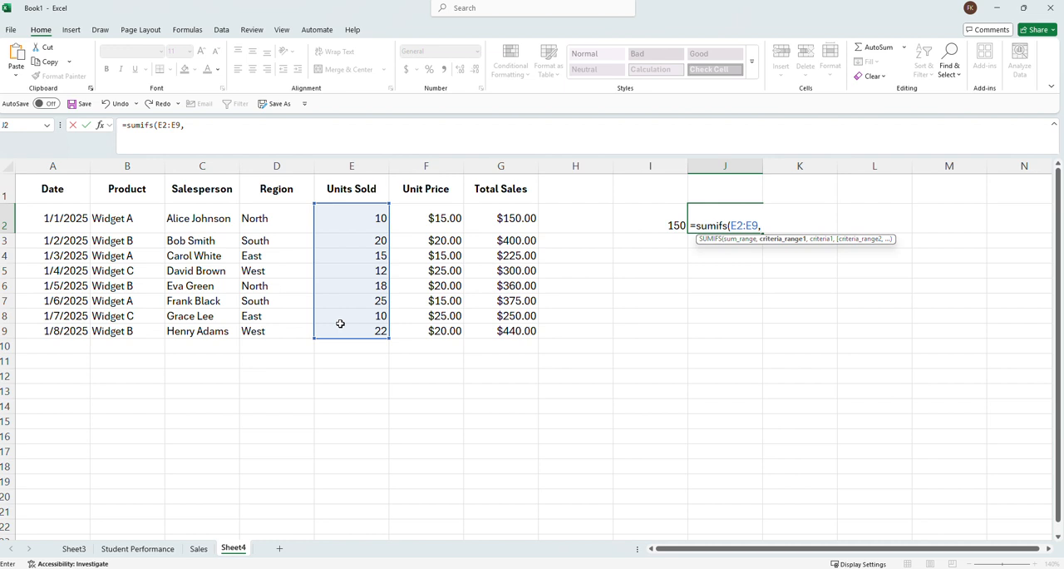
Add the first condition, using the Salesperson range C2:C9 with the full name of the salesperson in row 2 as the criterion.
left_click_drag(182, 218, 237, 333)
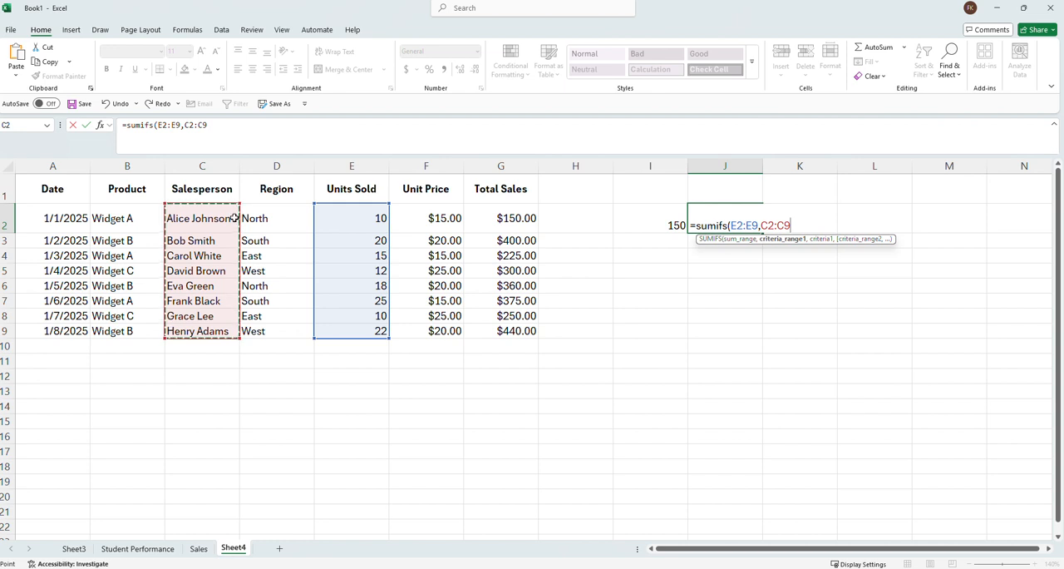
left_click(241, 128)
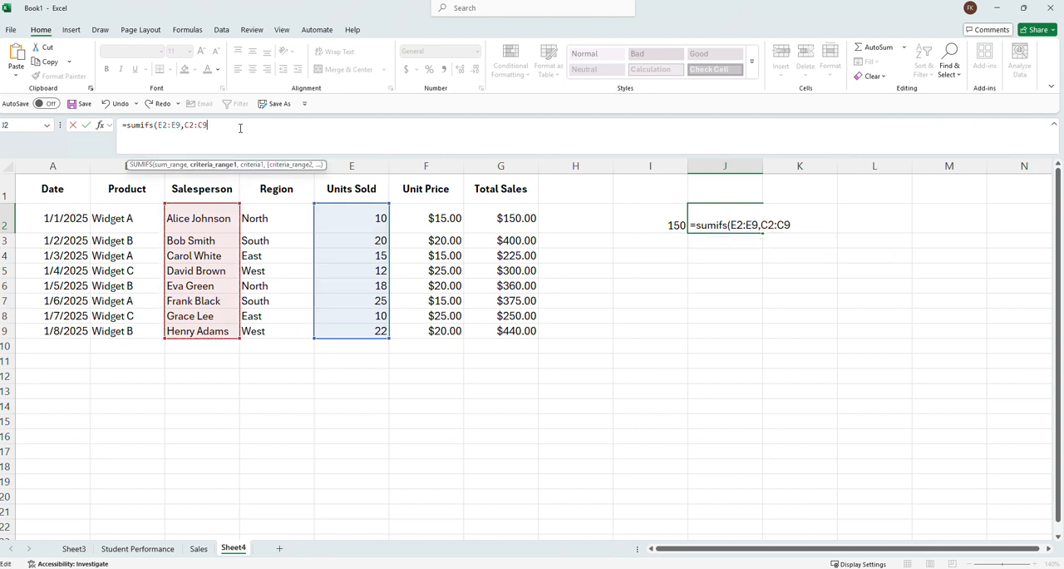
type(",")
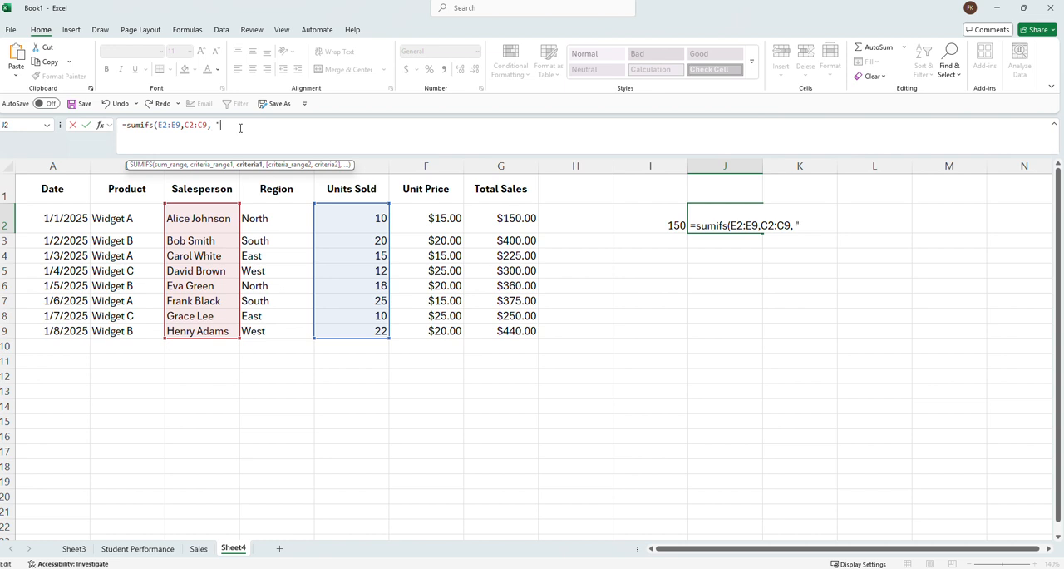
type(" \"Alice Johnson\",")
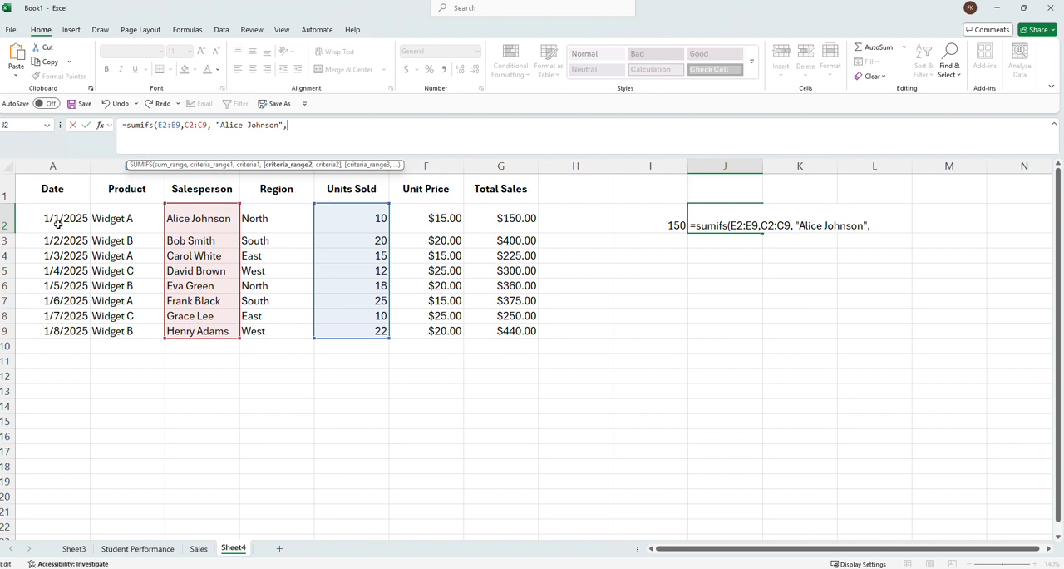
Add the second condition with the Date range A2:A9 and the criterion ">=2025-01-01".
left_click_drag(52, 210, 51, 331)
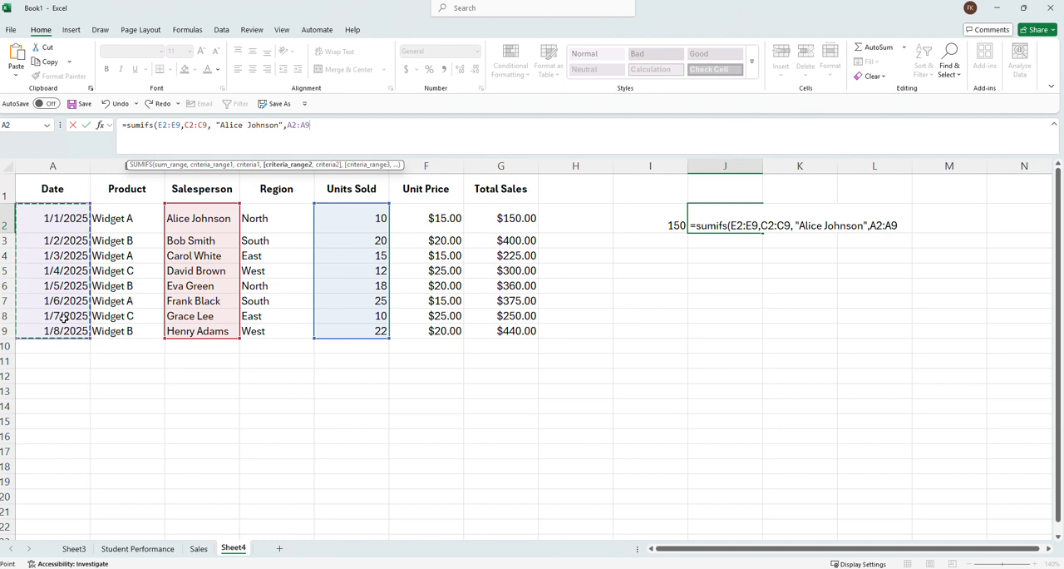
left_click(318, 125)
type(",")
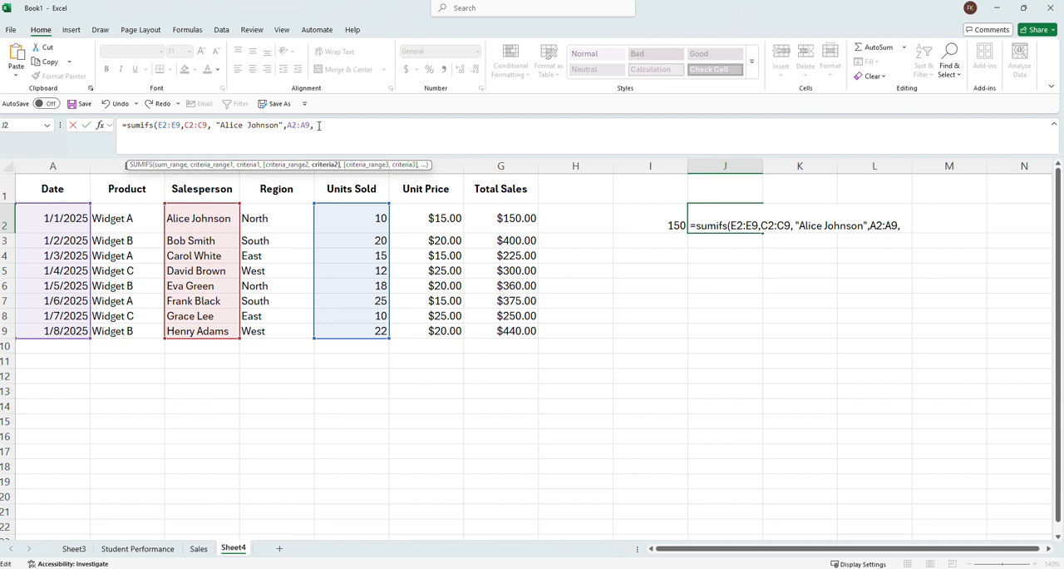
type("\">=2025-01-01")
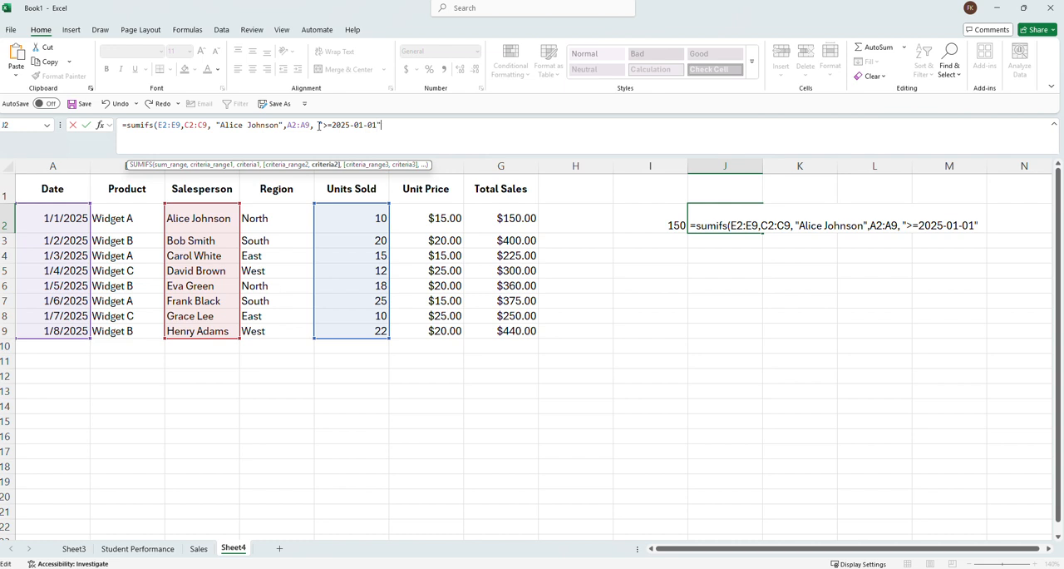
type("\",")
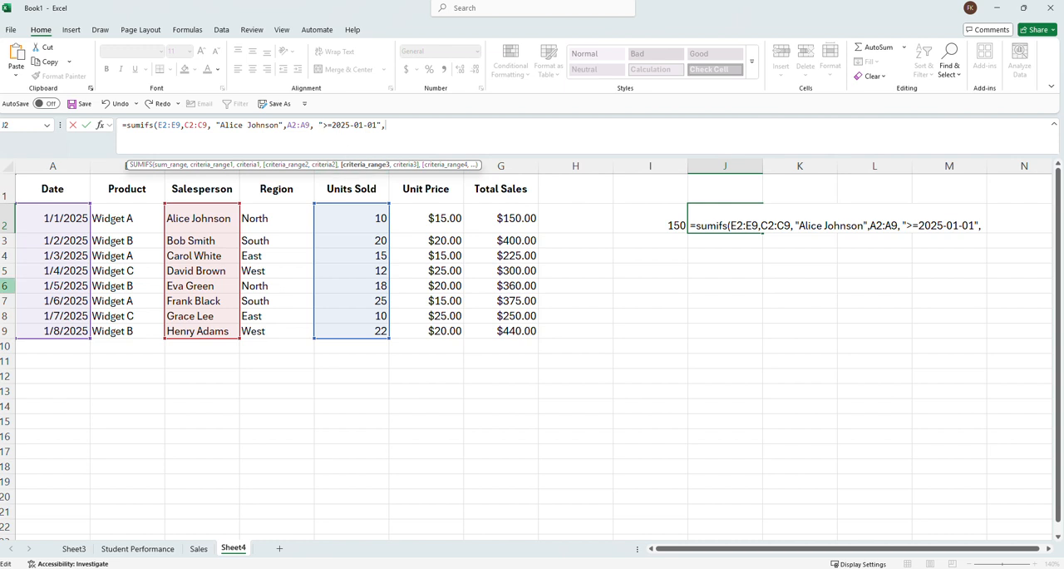
Add the third condition with the Date range A2:A9 and criterion "<=2025-01-31", and complete the SUMIFS formula.
left_click_drag(66, 215, 62, 328)
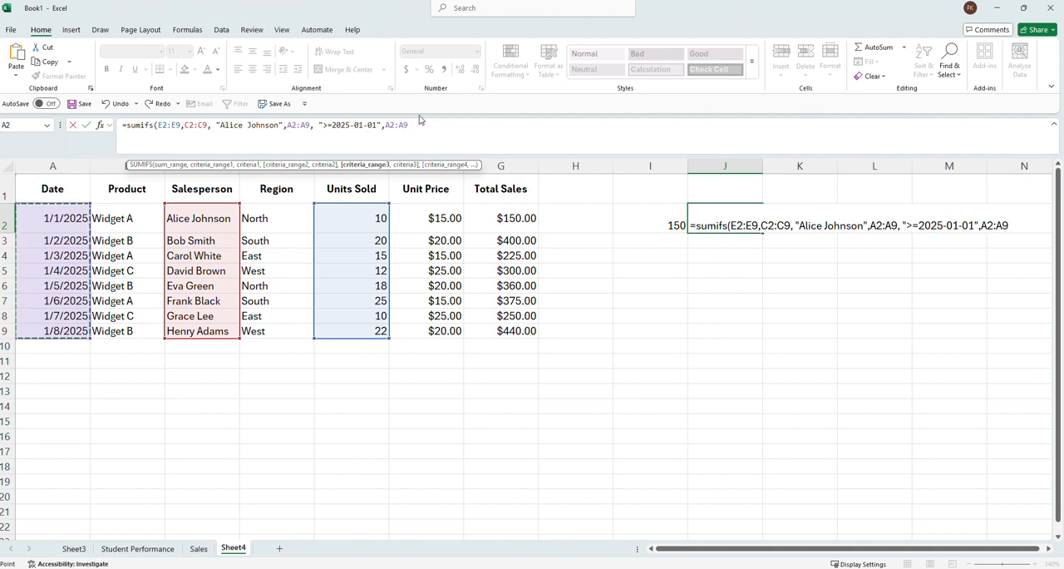
type(",")
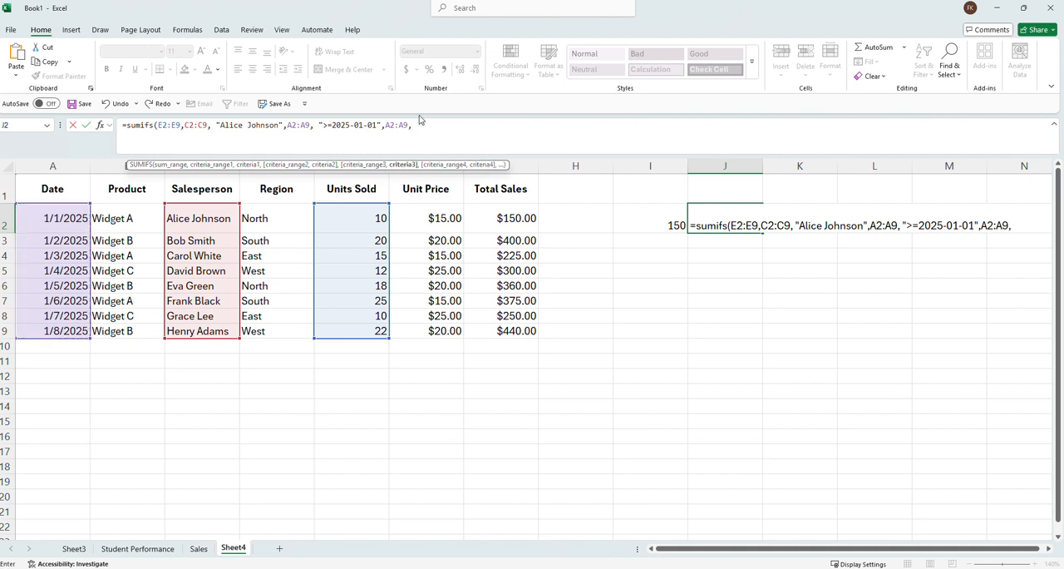
type("\"")
type("<=202")
type("-01-13")
key("BackSpace")
type("31")
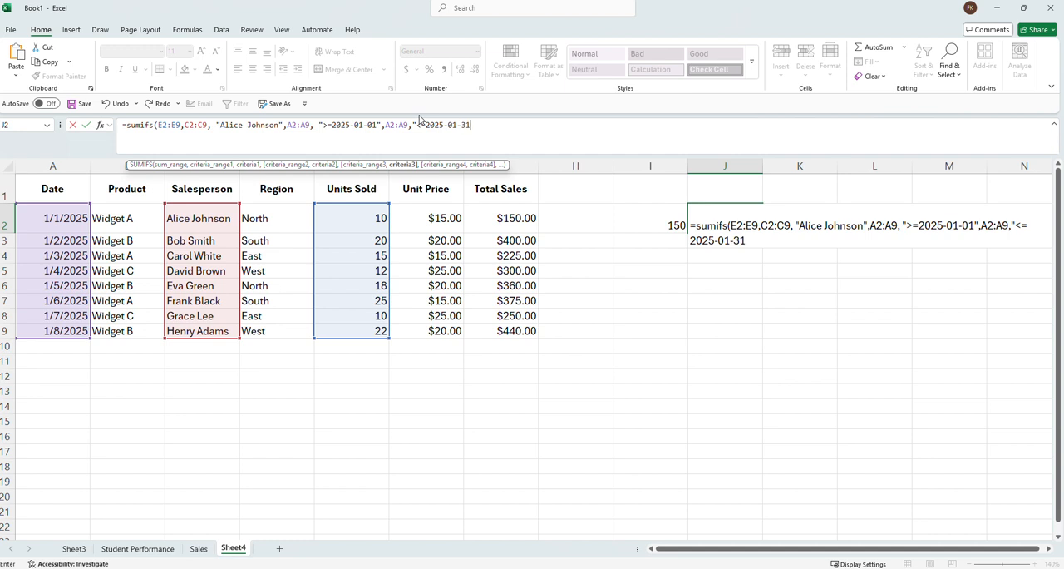
type(")")
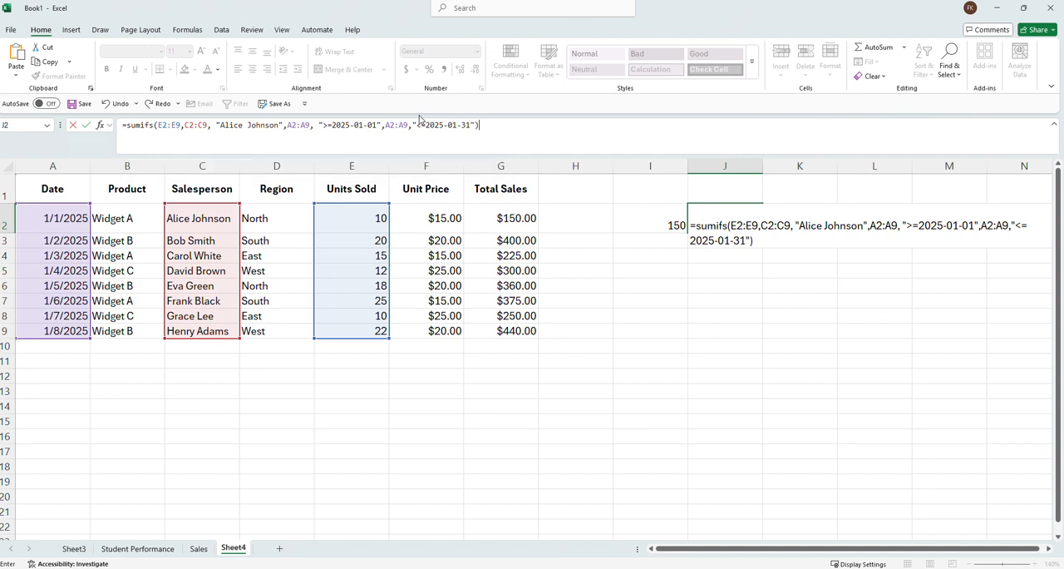
key("Return")
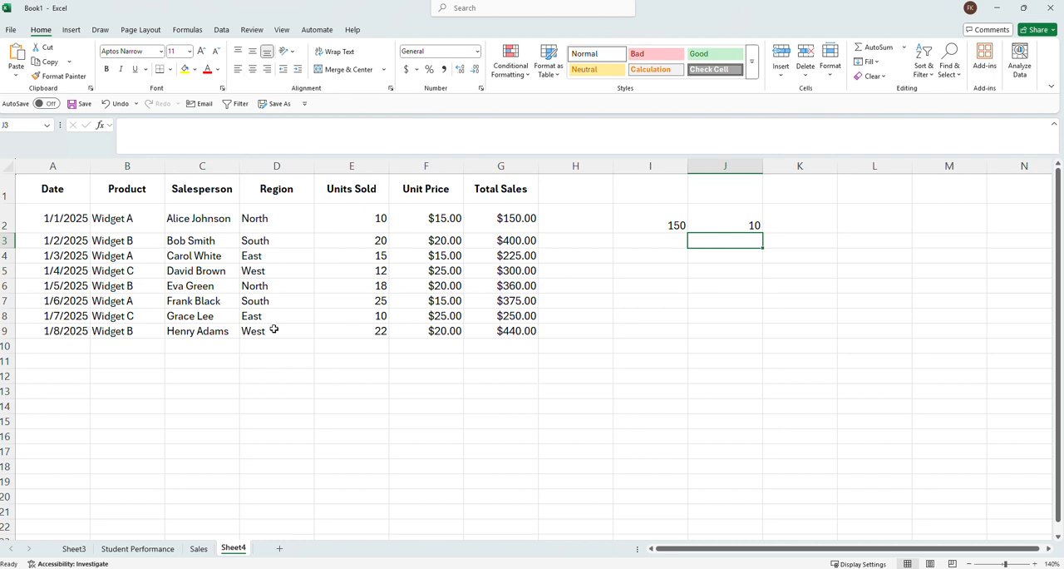
Check the SUMIFS formula in J2 against the Date column and the salesperson and units sold in row 2.
left_click(53, 216)
left_click_drag(53, 216, 34, 323)
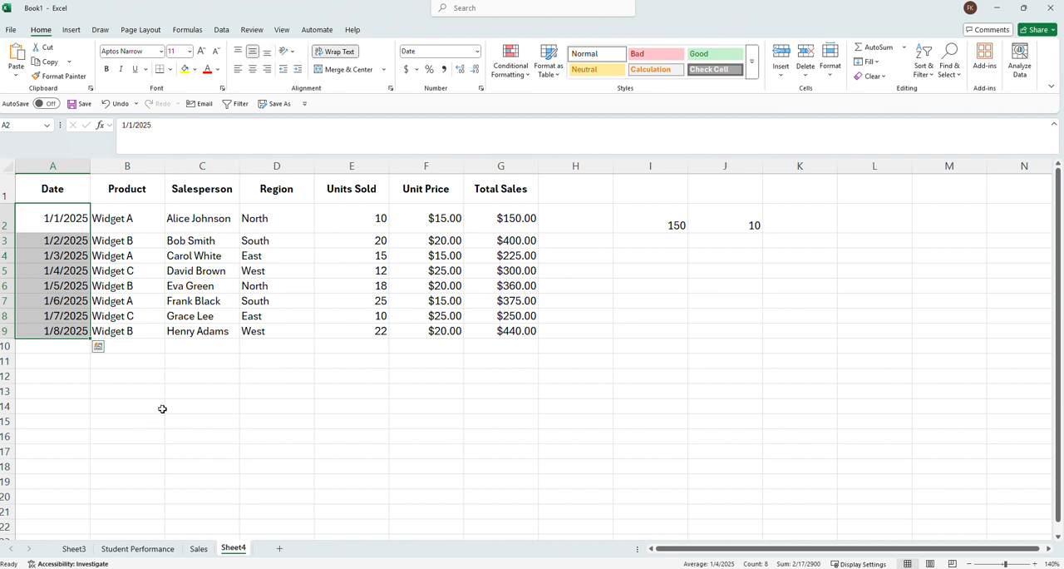
left_click(737, 227)
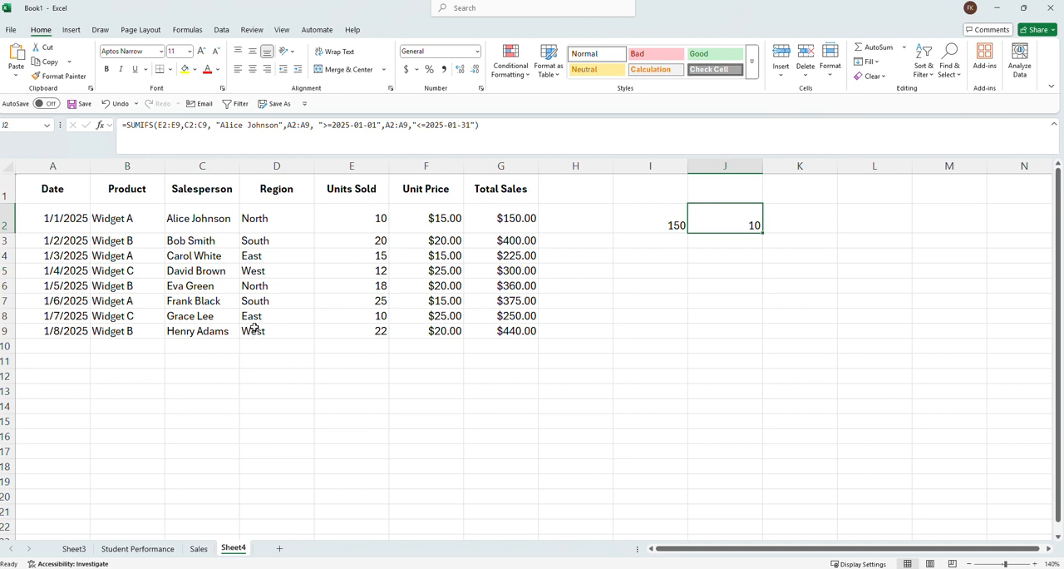
left_click(204, 227)
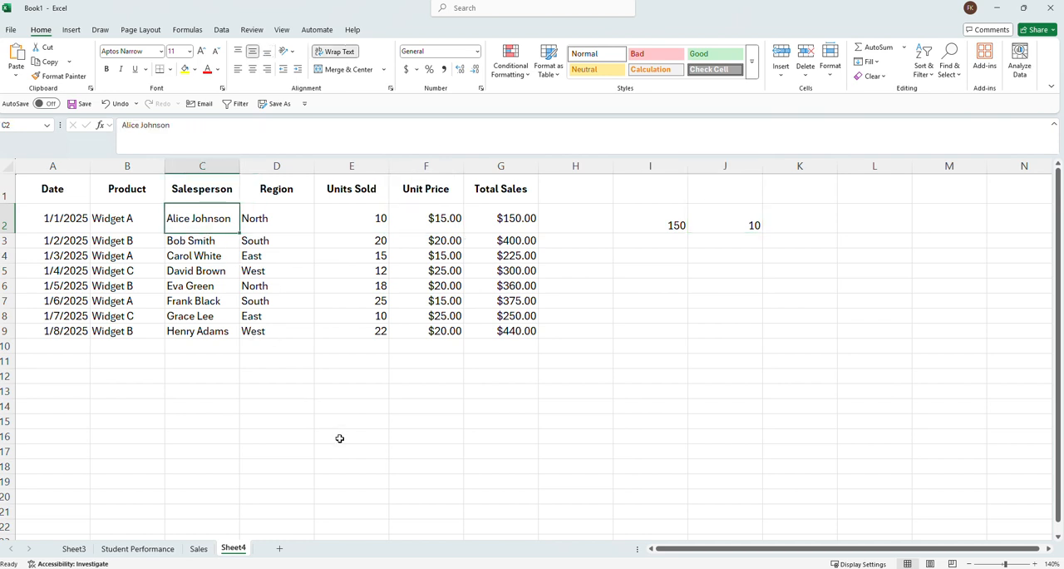
left_click(356, 226)
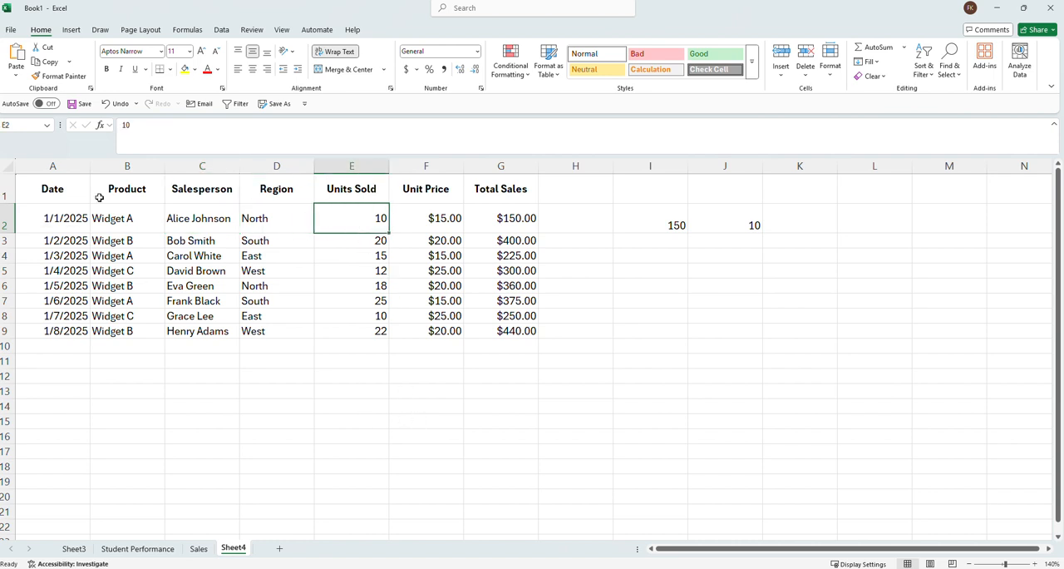
left_click(740, 229)
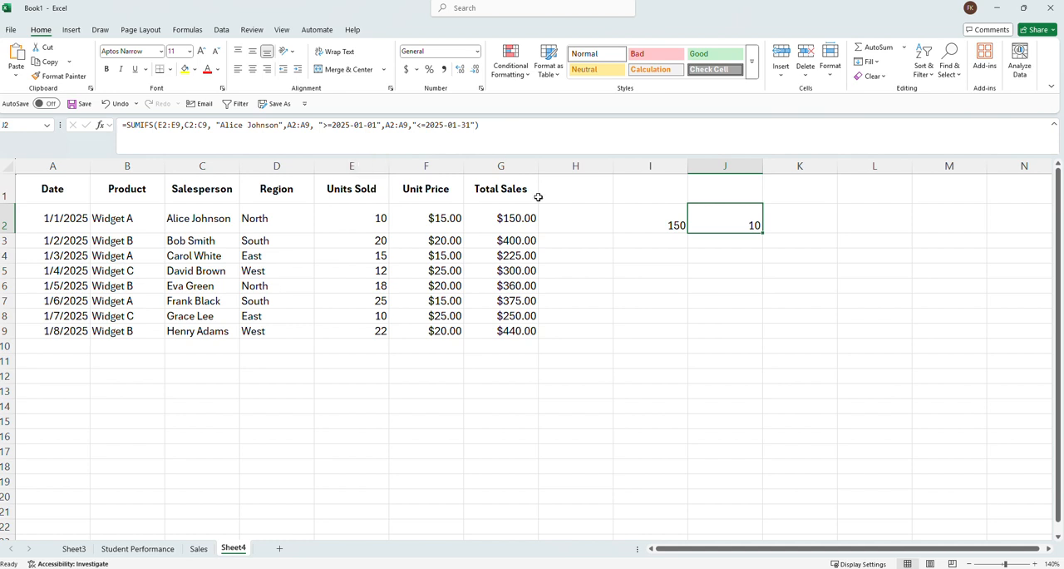
Set the date in cell A2 to 2/01/2025 to test the date conditions.
left_click(71, 232)
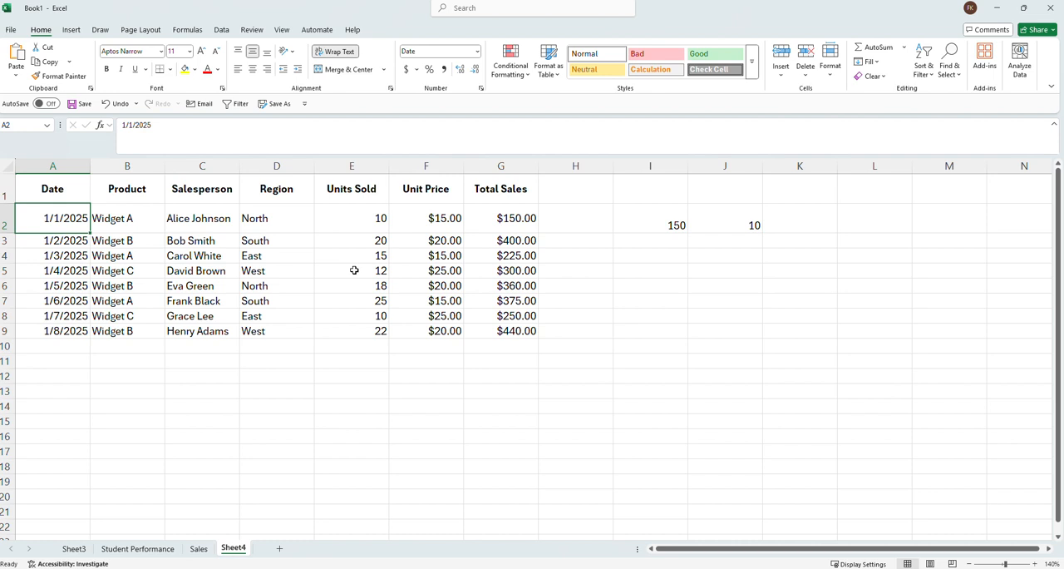
type("2")
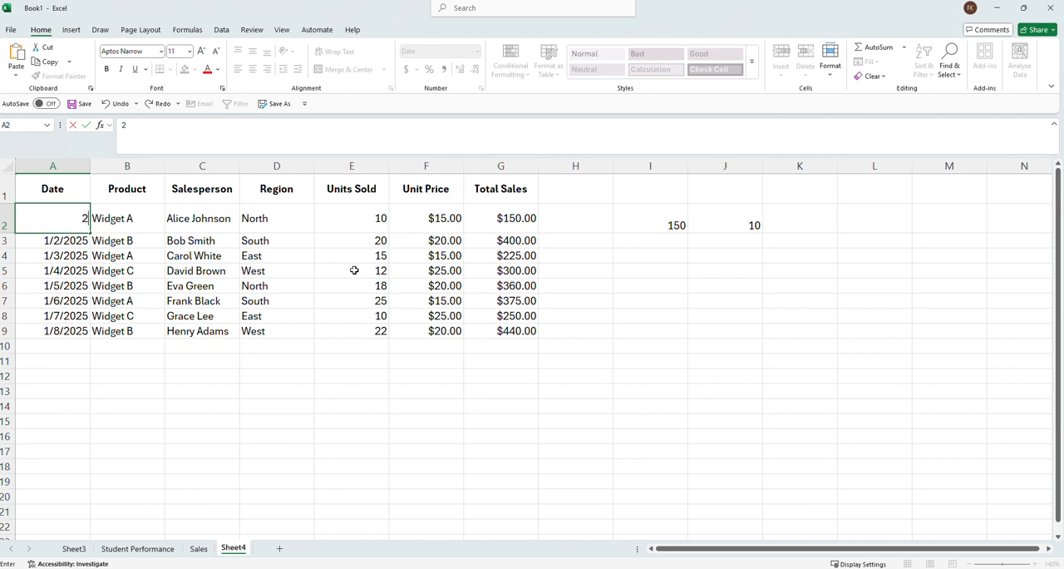
type("/01/2025")
key("Return")
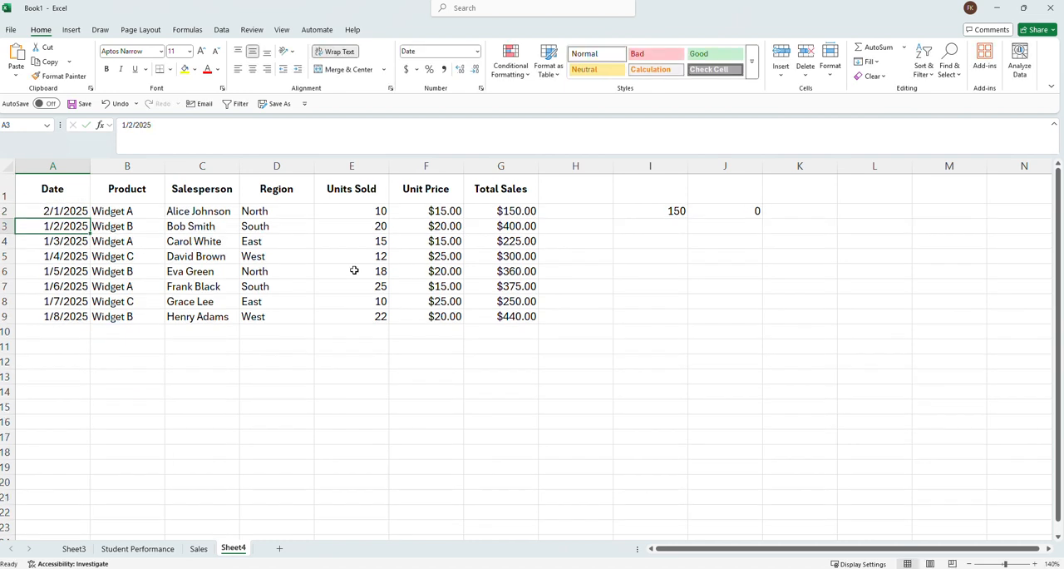
Review the date range criteria in the SUMIFS formula in J2, leaving the formula as it is.
left_click(718, 210)
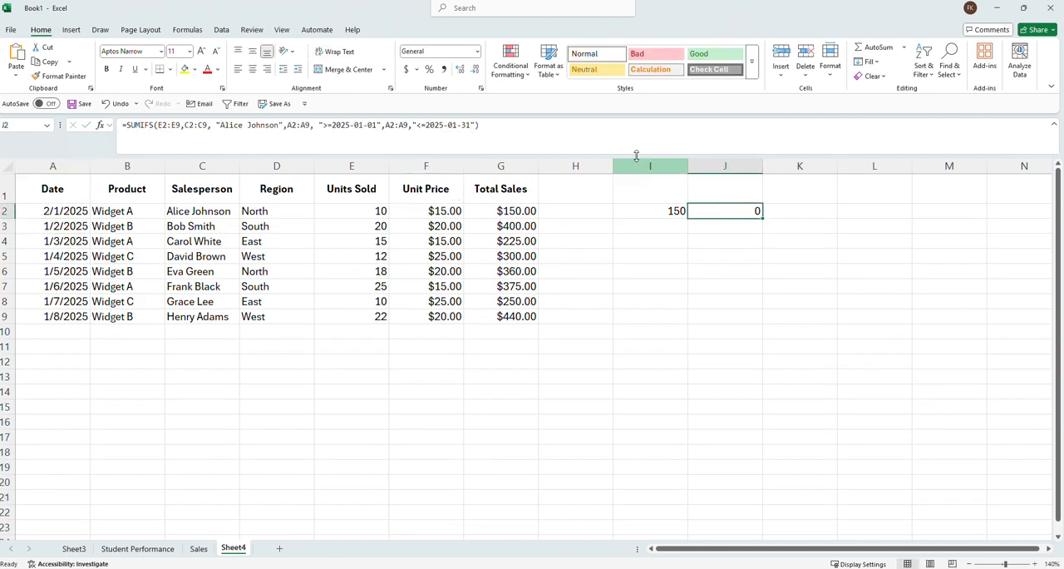
left_click_drag(498, 126, 324, 125)
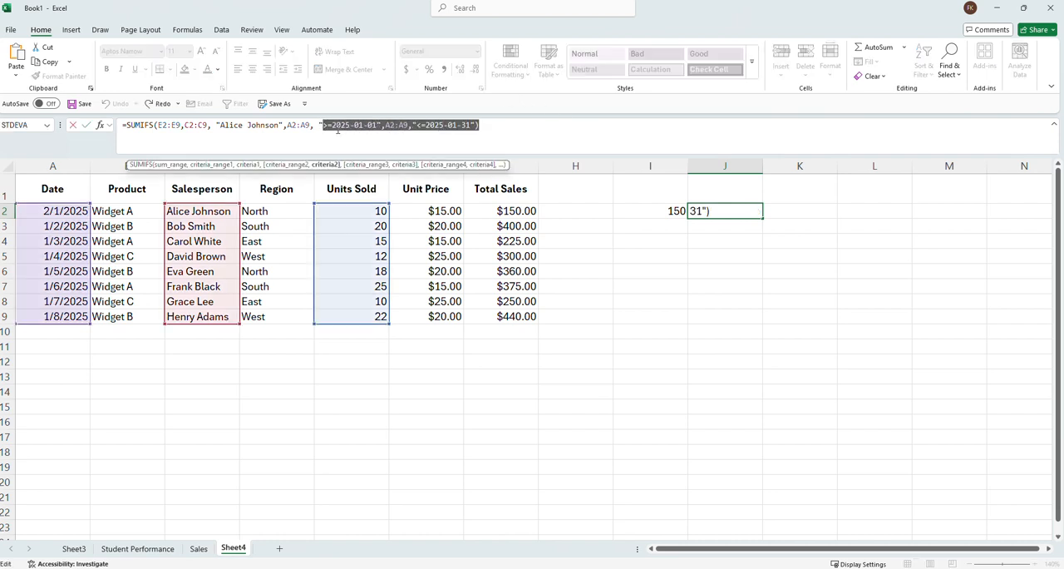
key("Escape")
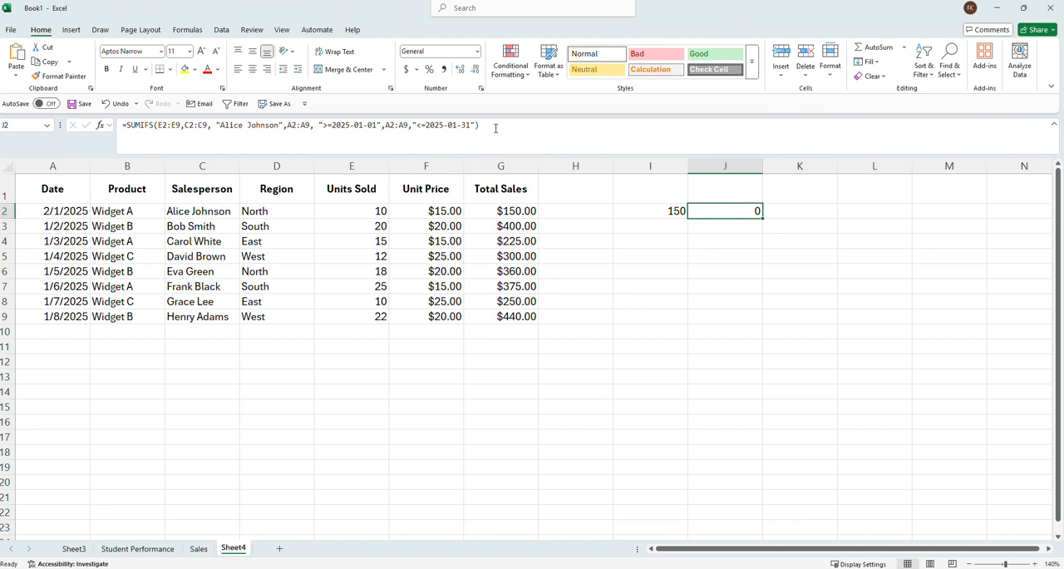
Compare the two date conditions in J2's SUMIFS formula with the date in A2, leaving the formula as it is.
left_click(491, 126)
left_click_drag(491, 126, 330, 138)
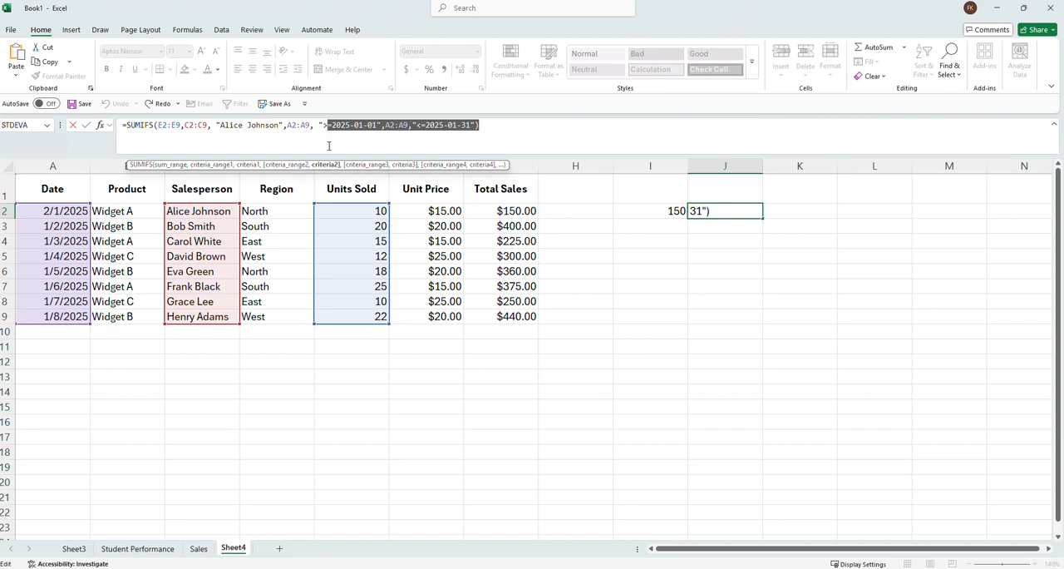
key("Escape")
left_click(70, 208)
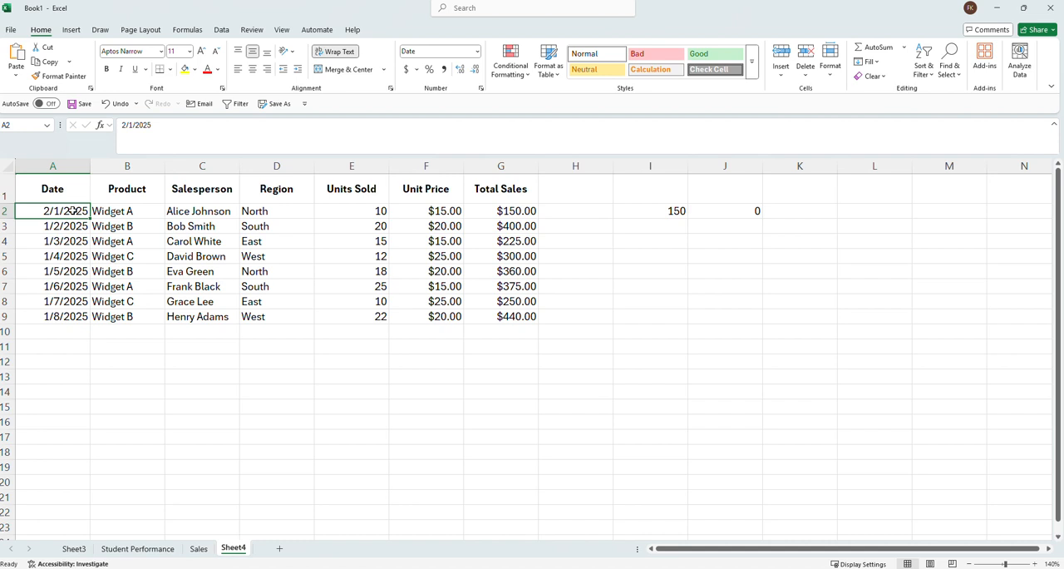
left_click(754, 213)
Set the date in cell A2 to 1/1/2025.
left_click(52, 213)
left_click(215, 131)
left_click(127, 125)
key("BackSpace")
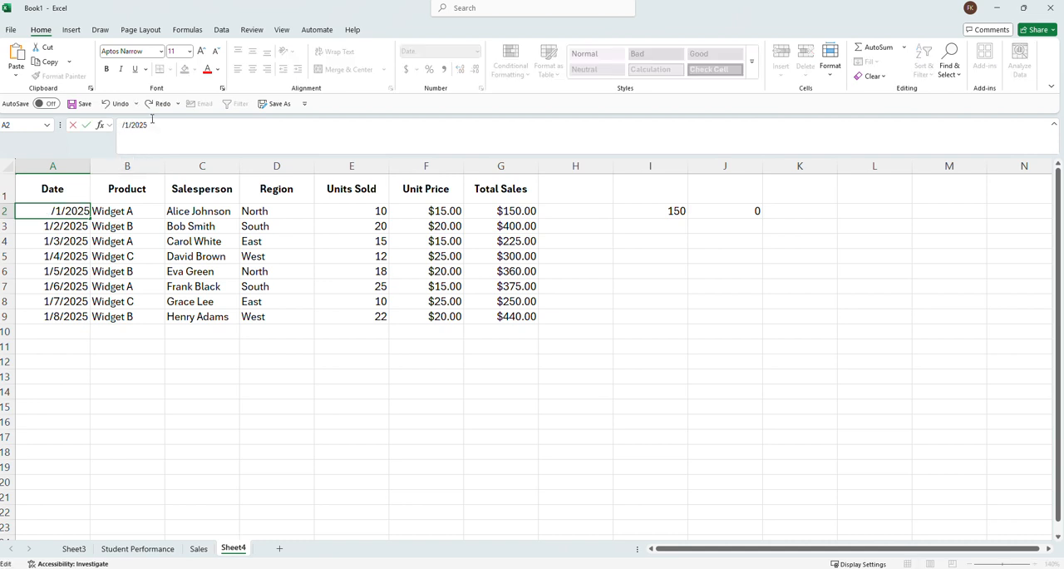
type("1")
key("Return")
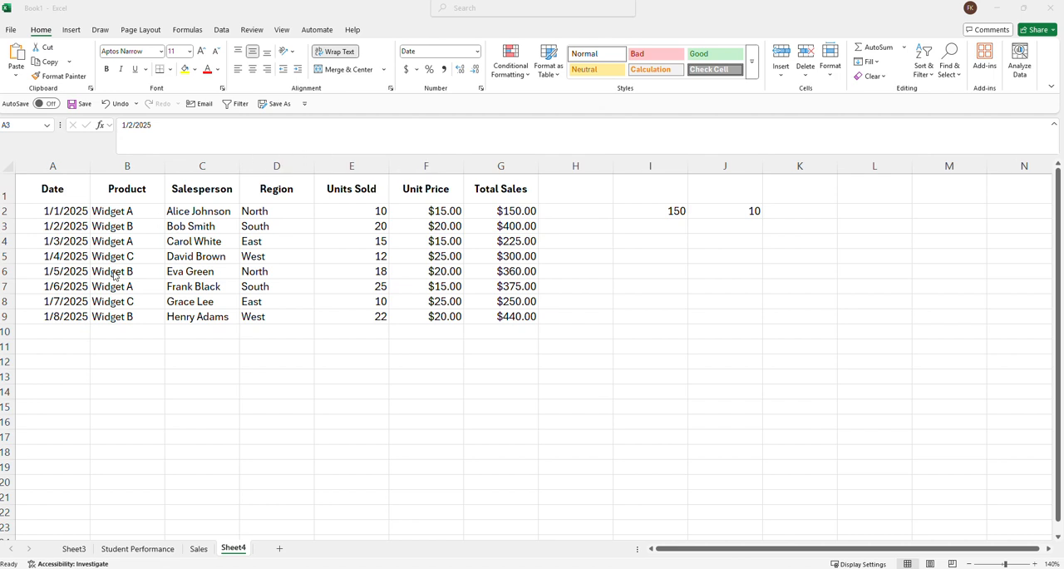
left_click(794, 216)
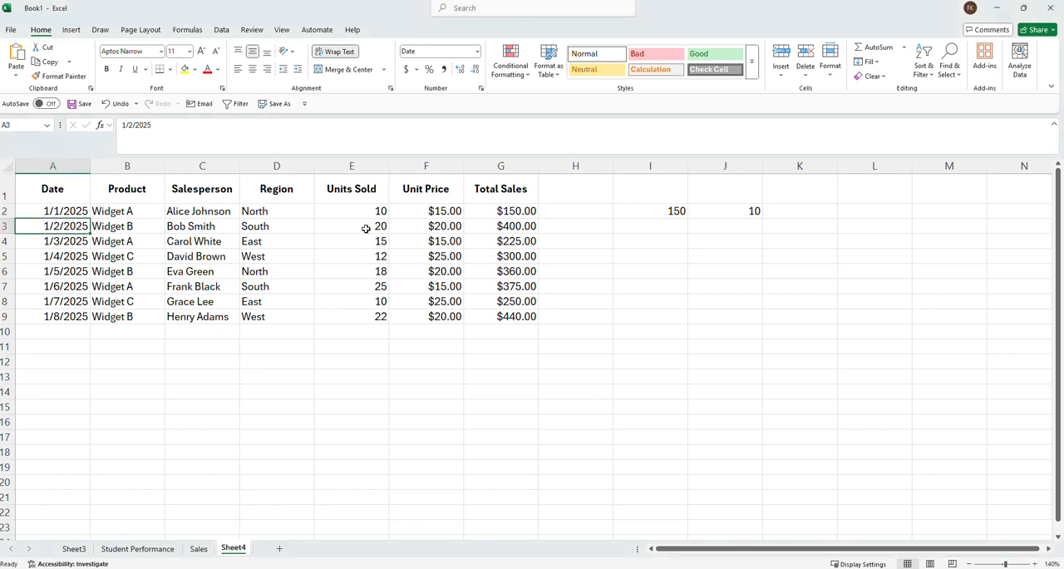
double_click(114, 230)
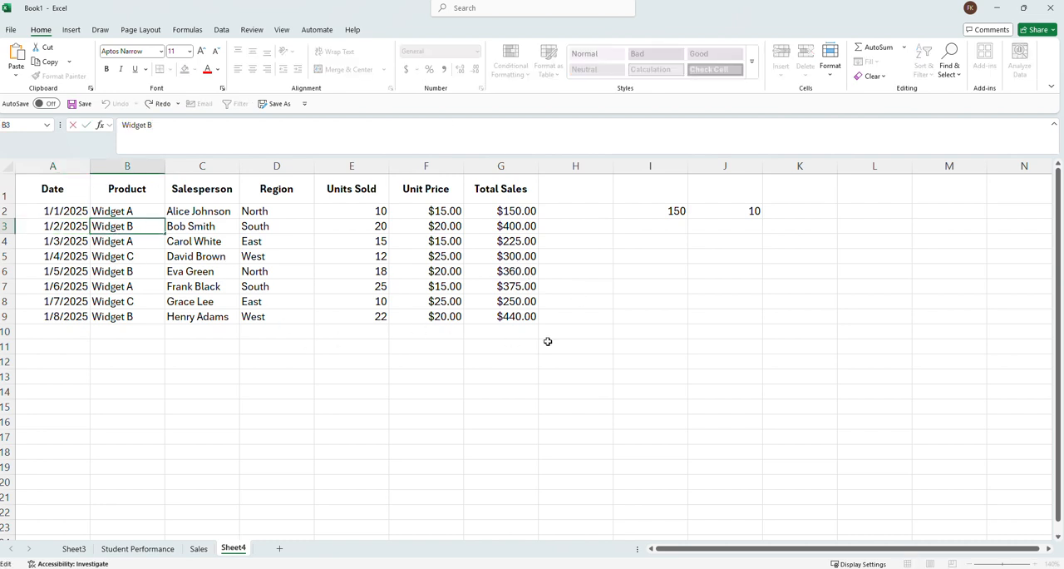
key("Escape")
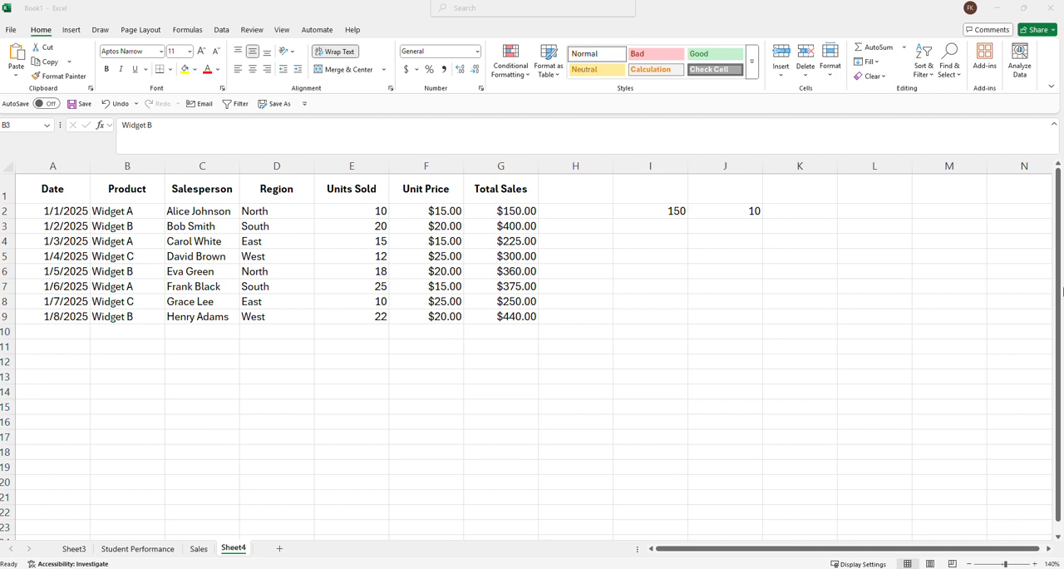
Start a SUMIFS formula in K2 with the Total Sales range G2:G9 as the sum range.
left_click(794, 211)
left_click(792, 212)
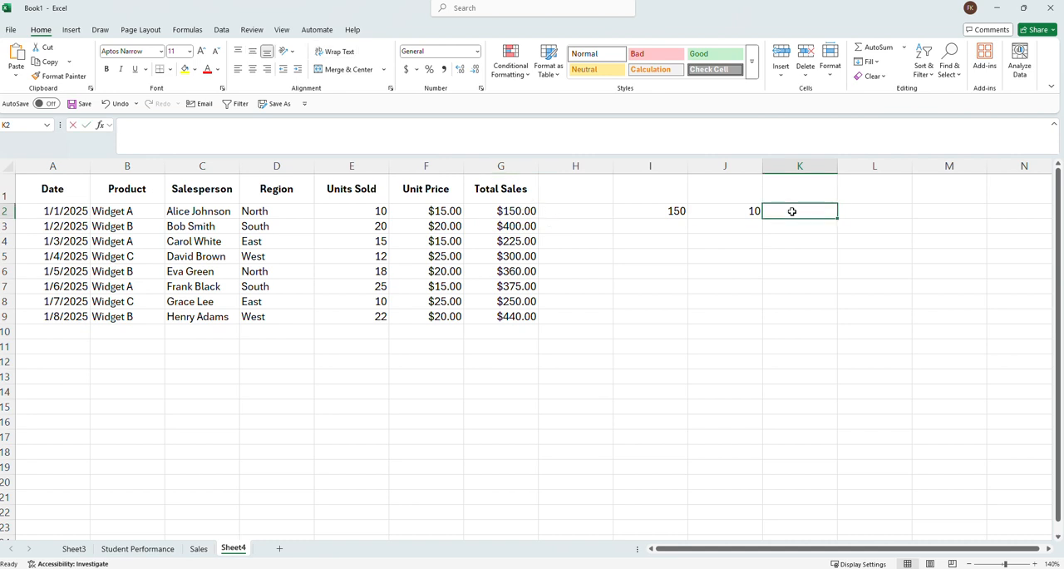
type("=sum")
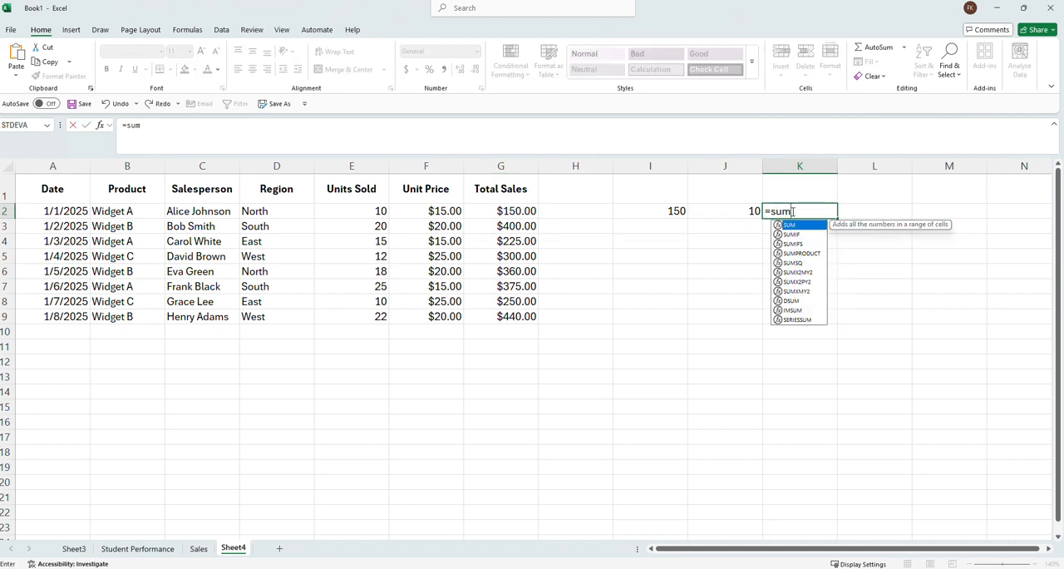
type("if(")
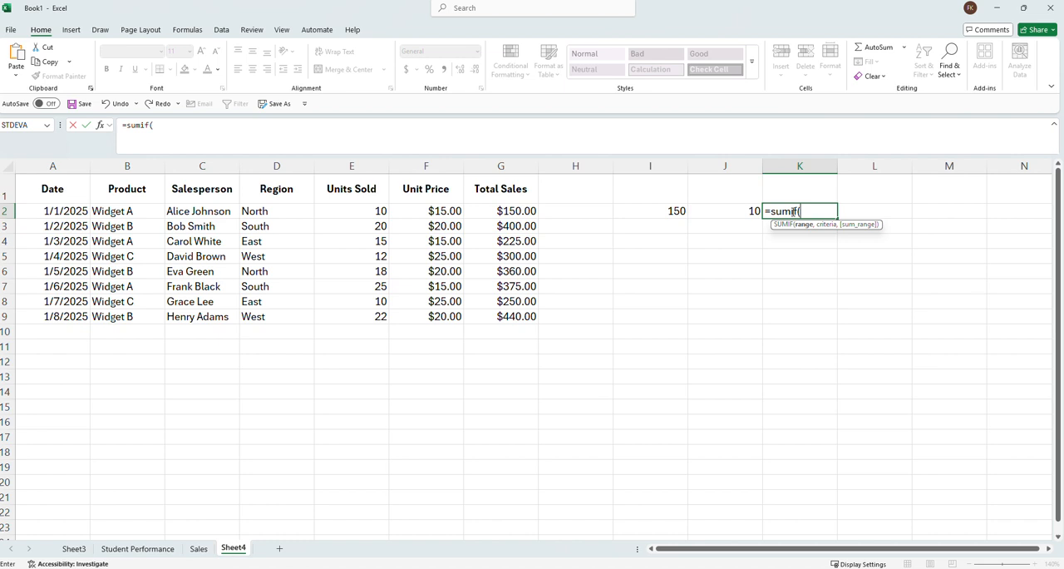
key("BackSpace")
type("s(")
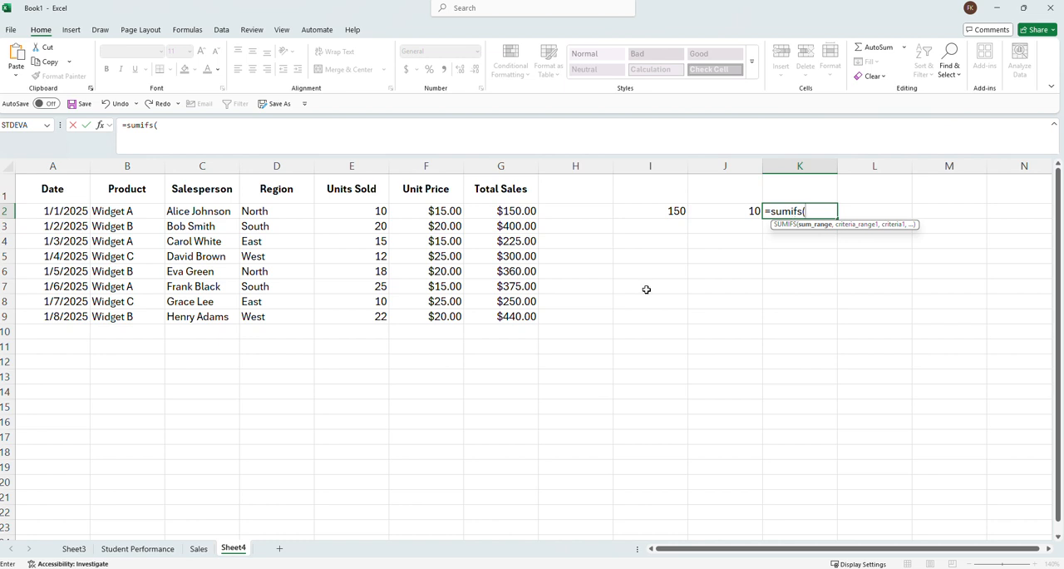
left_click(494, 208)
left_click_drag(494, 209, 494, 319)
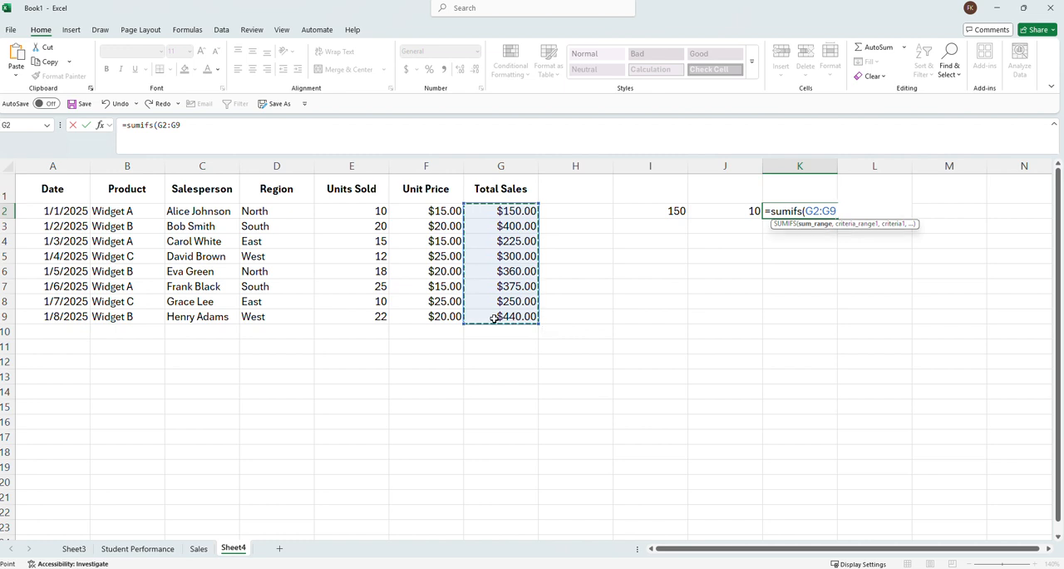
type(",")
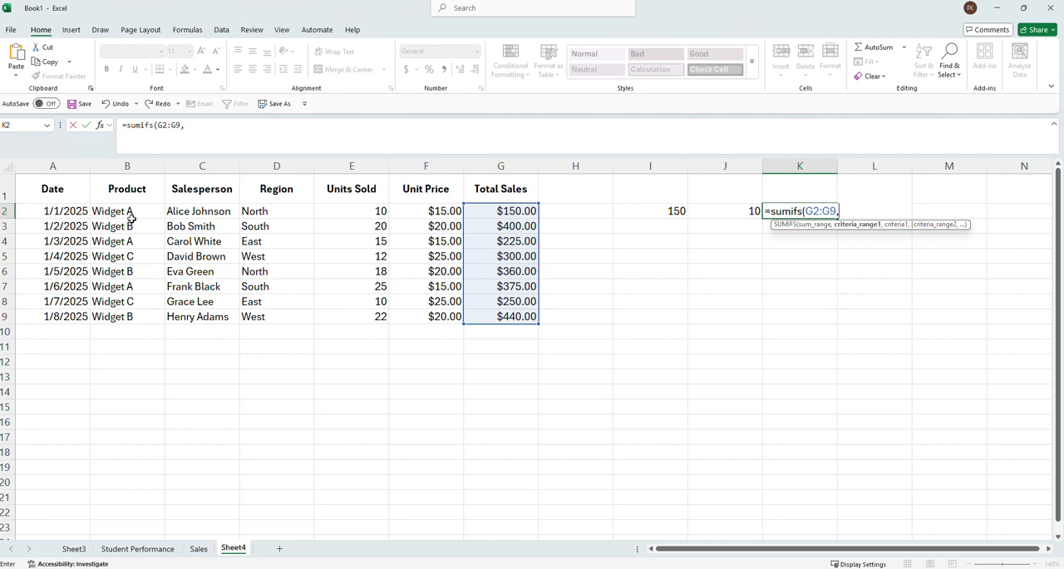
Add cell B9 of the Product column as the first criteria range of the K2 formula.
left_click_drag(133, 212, 141, 314)
left_click(141, 313)
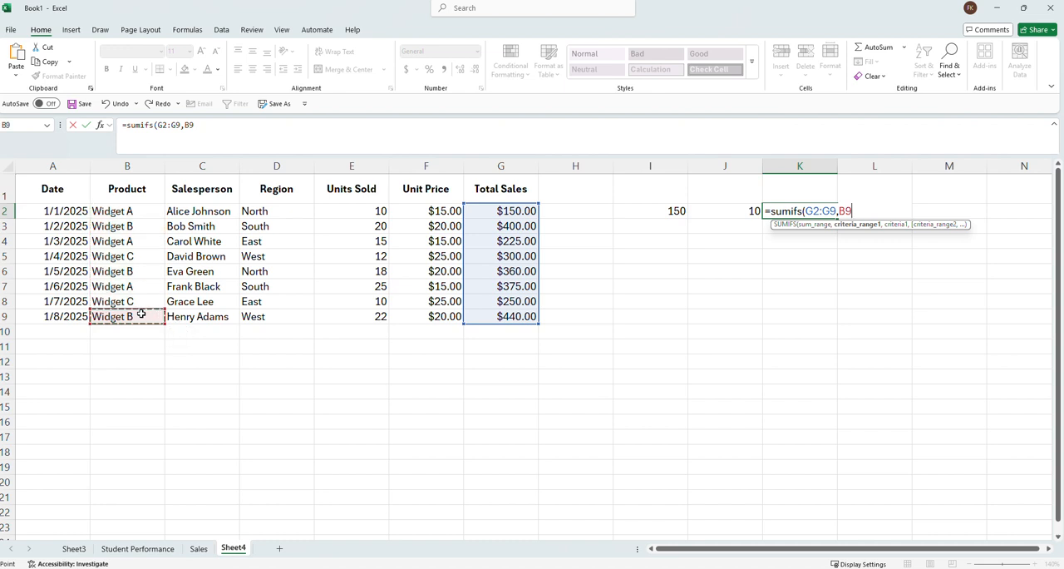
type(",")
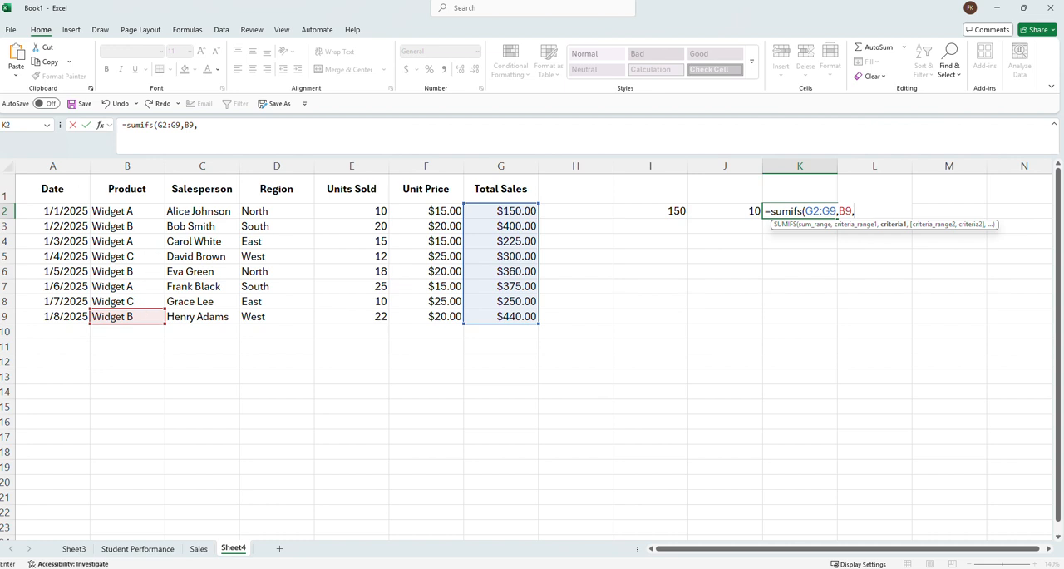
Add the criterion "<>Widget B" to exclude that product, and complete the SUMIFS formula in K2.
left_click(242, 129)
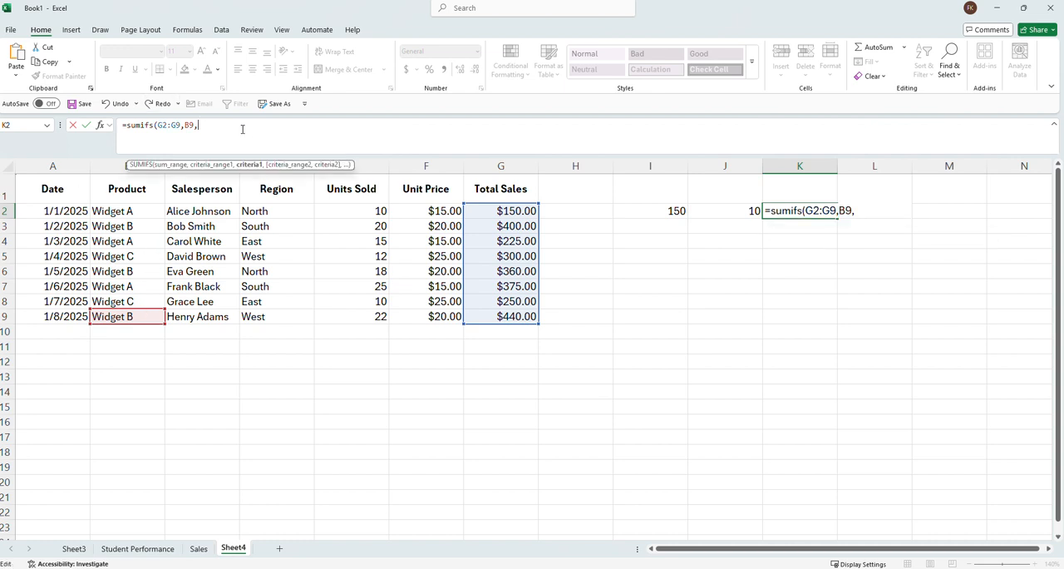
type("\"")
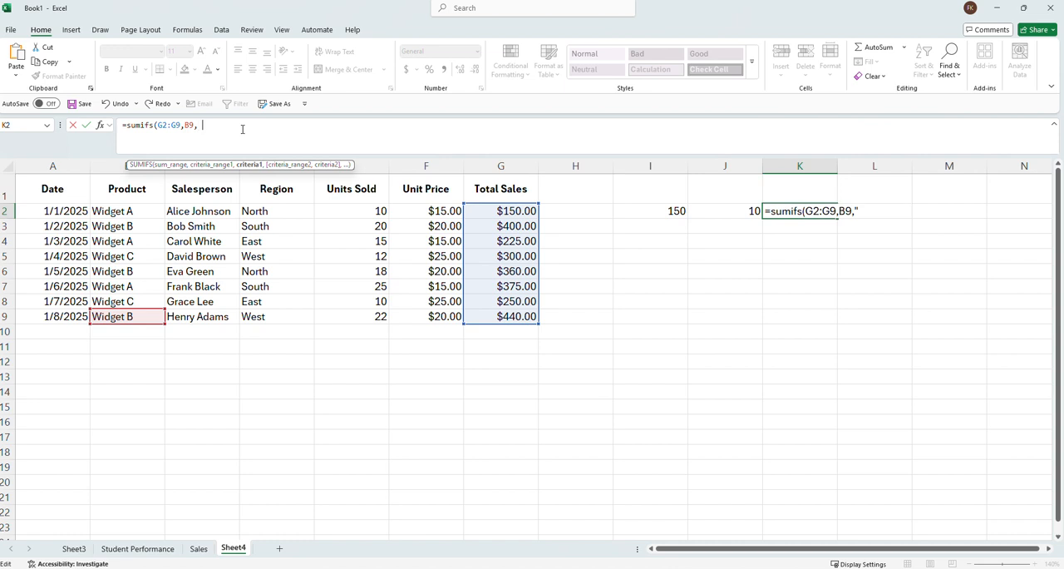
type("<>Widget B\")")
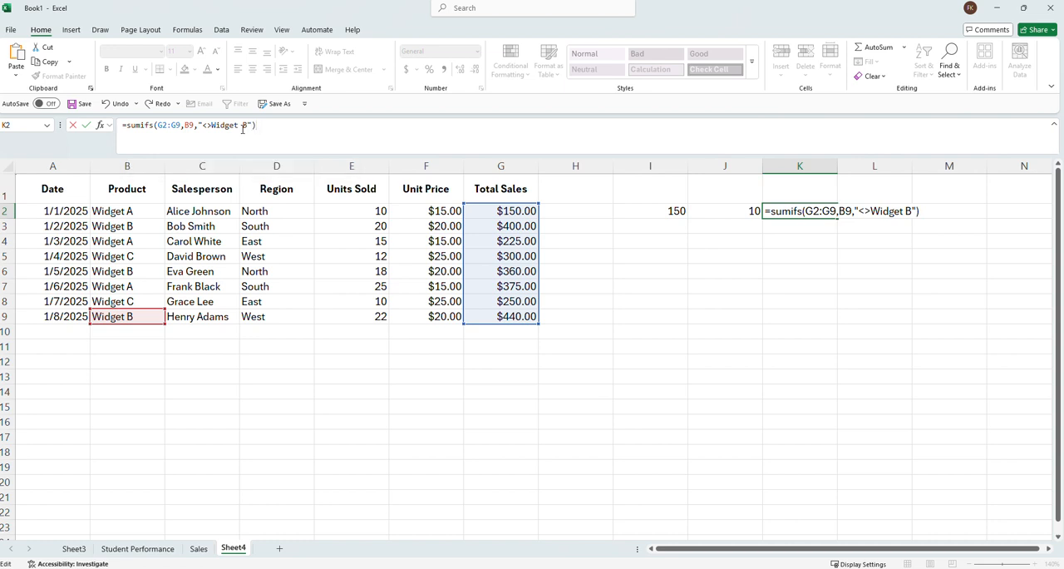
key("Return")
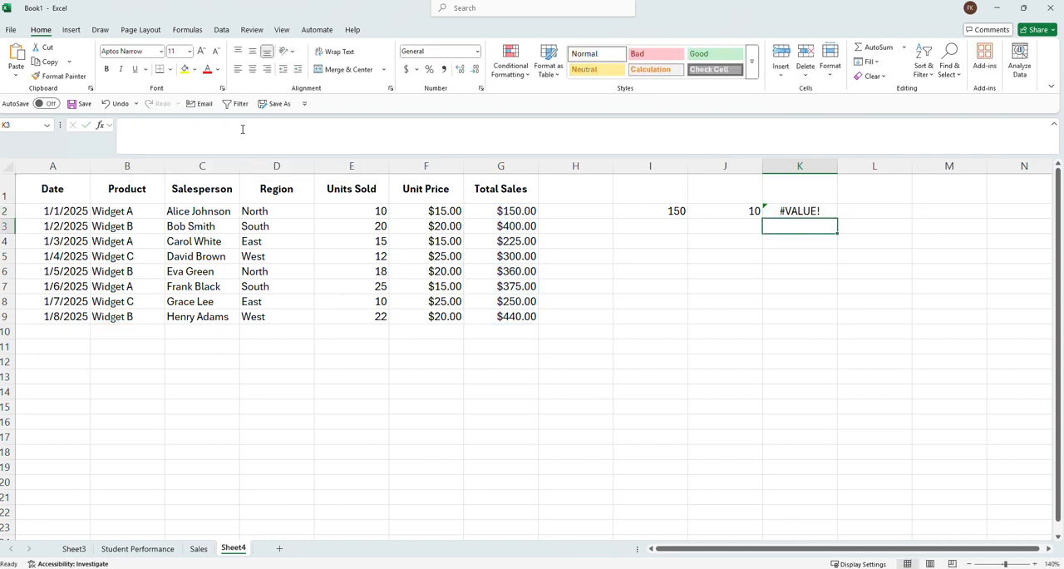
Change the criteria range in K2's SUMIFS formula to the Product range B2:B9.
left_click(815, 212)
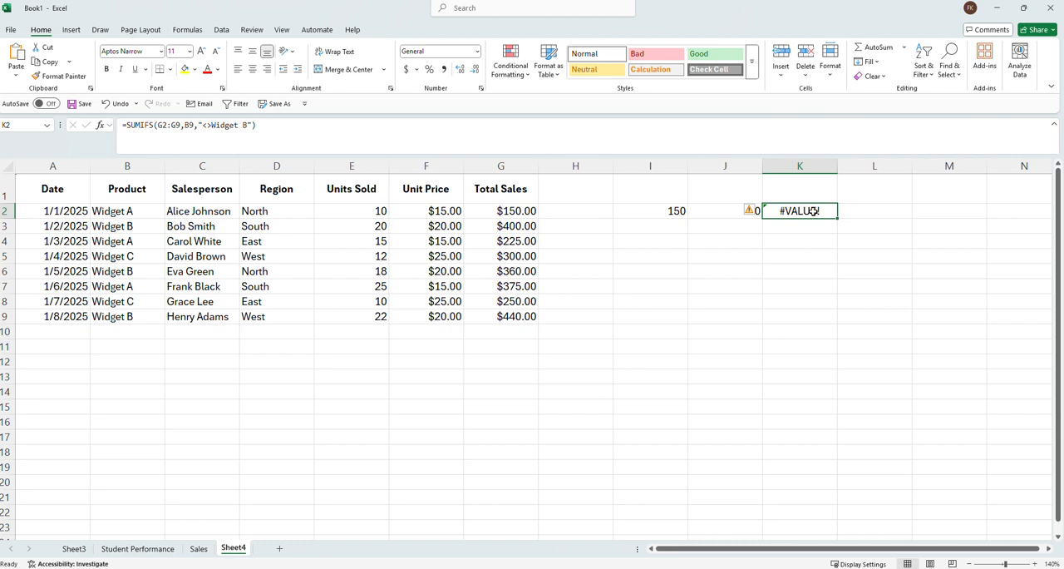
left_click(185, 124)
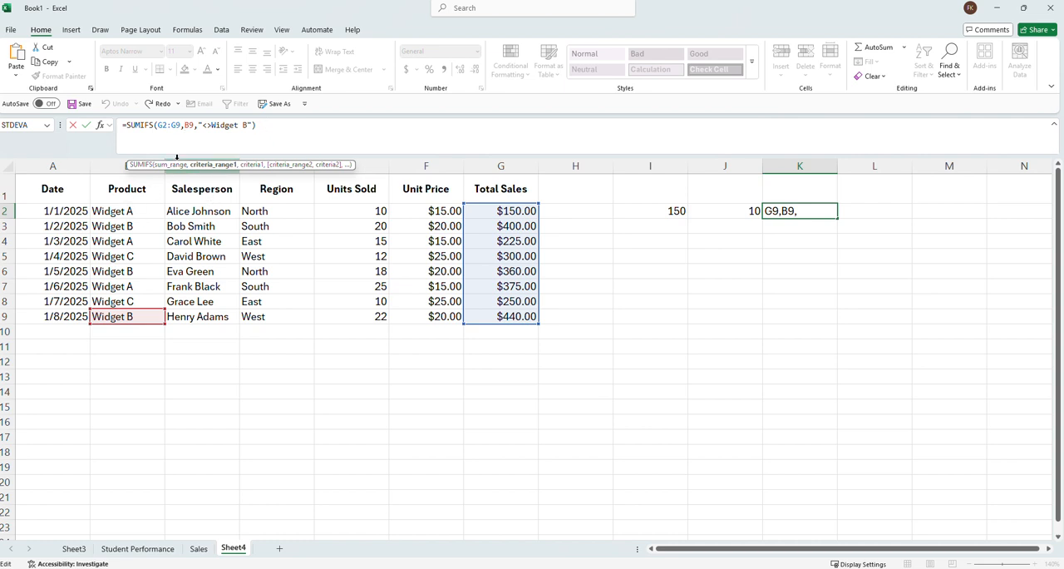
type("b2")
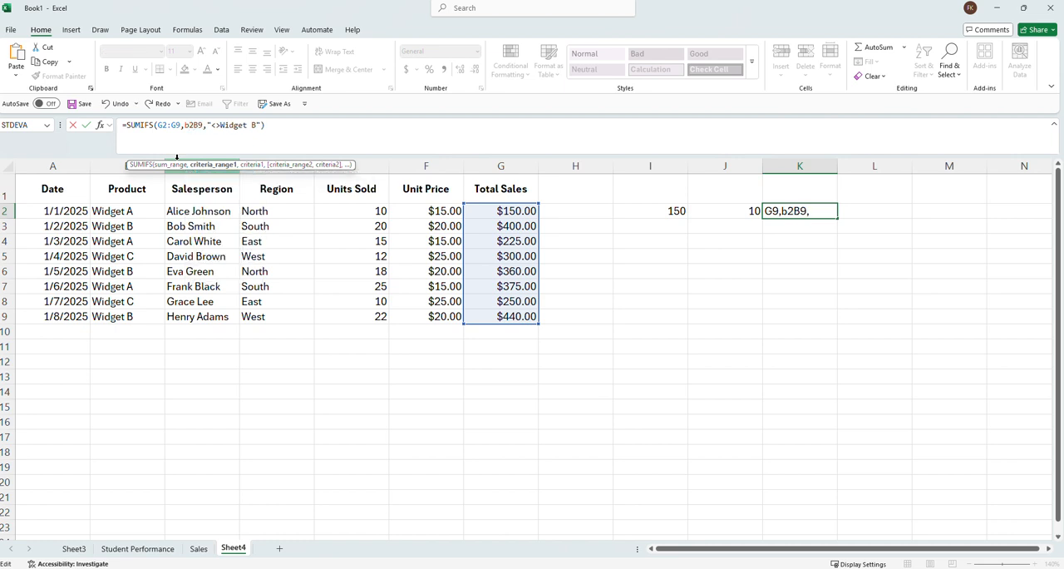
key("BackSpace")
key("BackSpace")
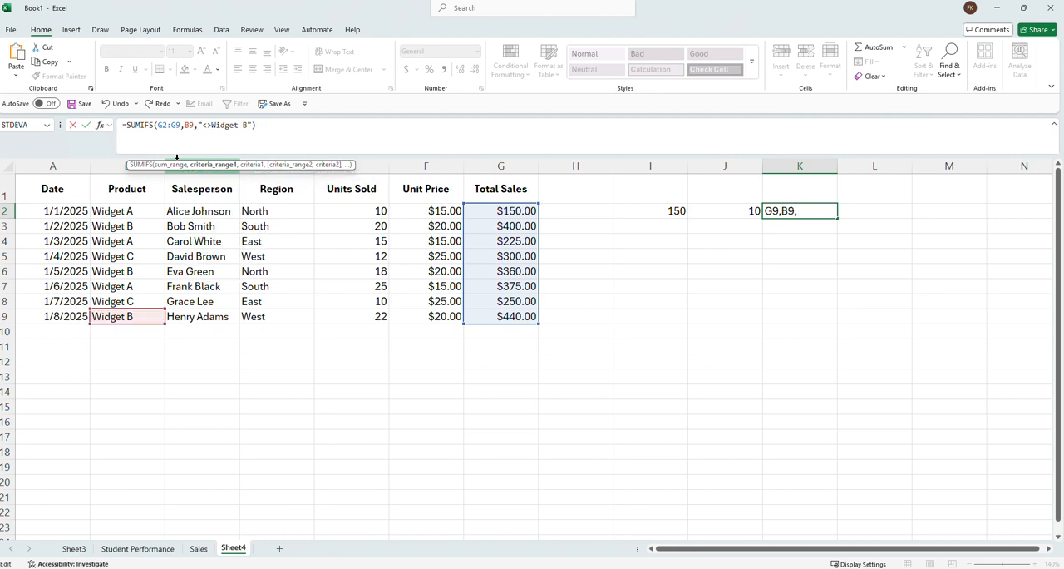
type("b")
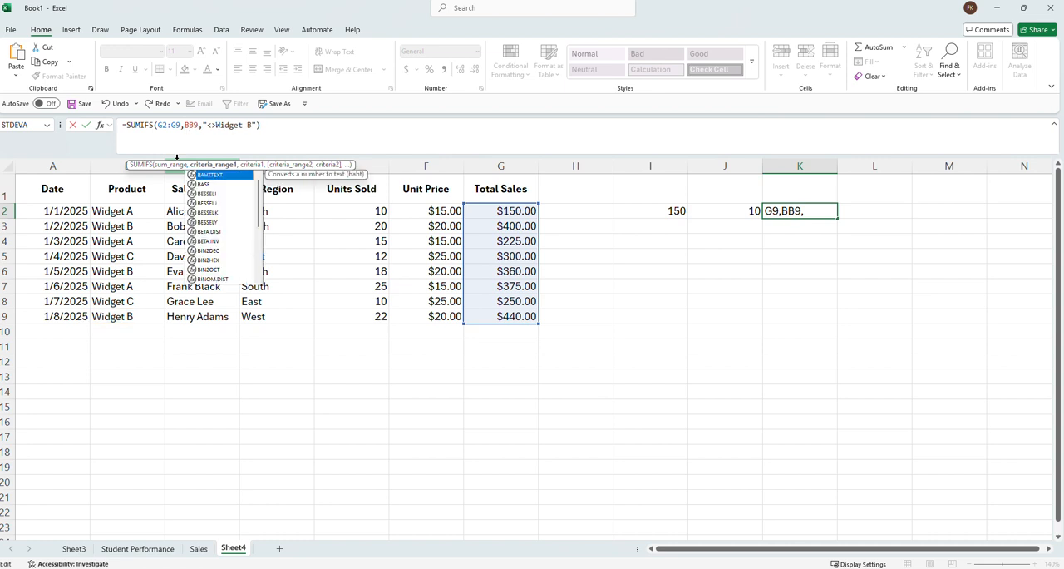
type("2:")
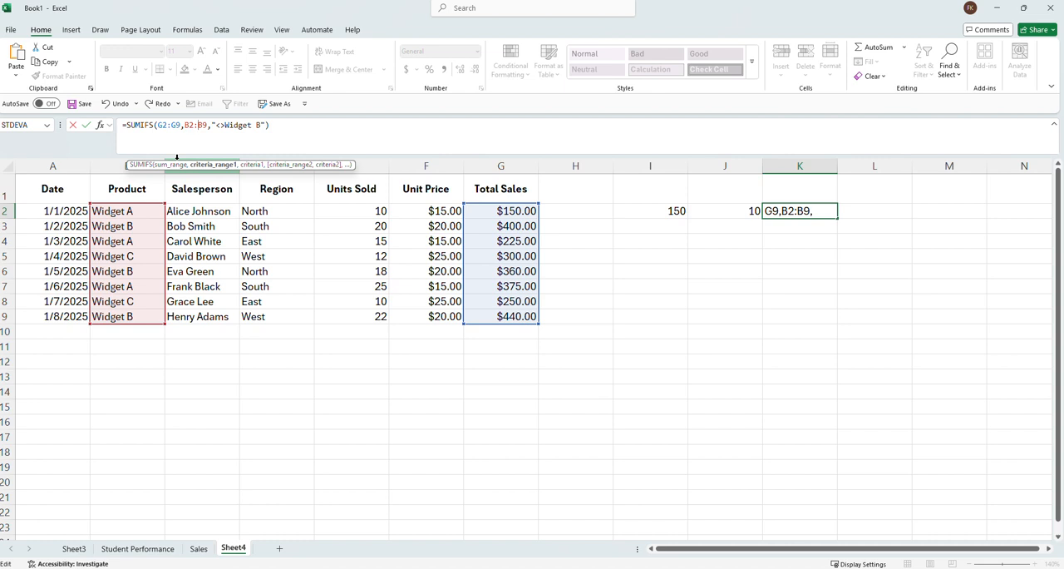
key("Return")
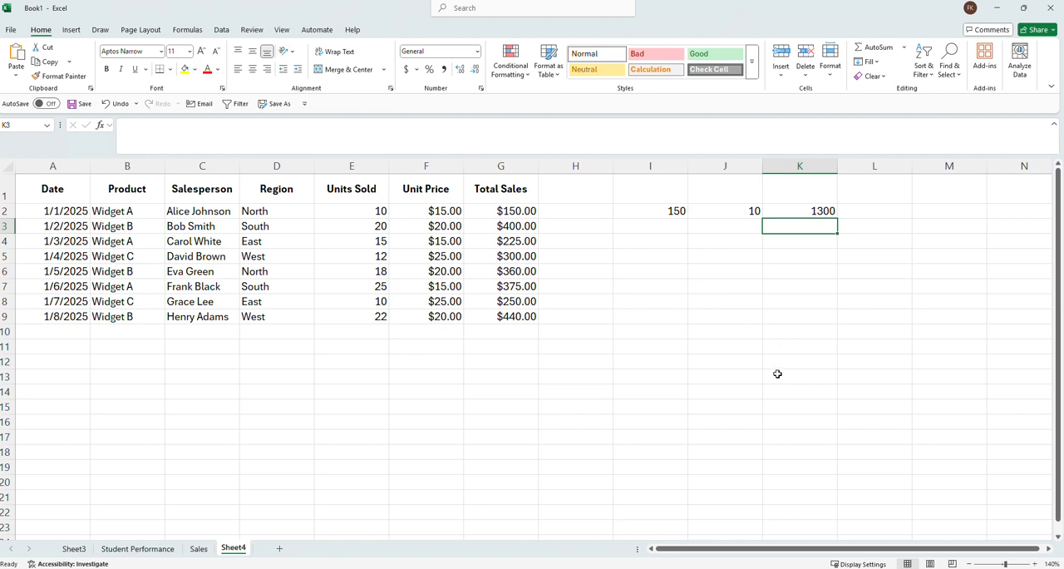
Total the Total Sales column in G10 with AutoSum.
left_click_drag(499, 211, 497, 316)
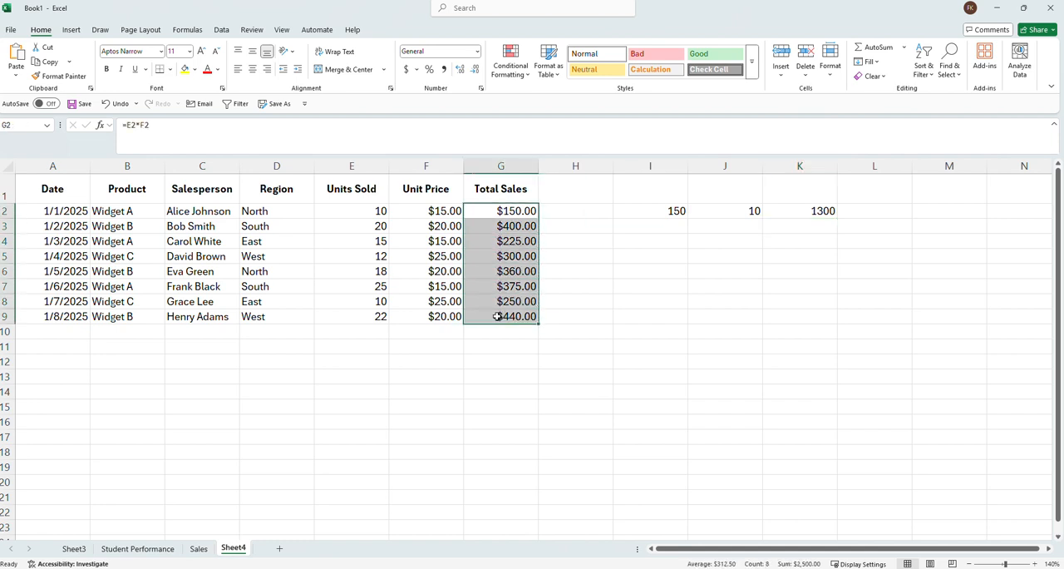
left_click(492, 335)
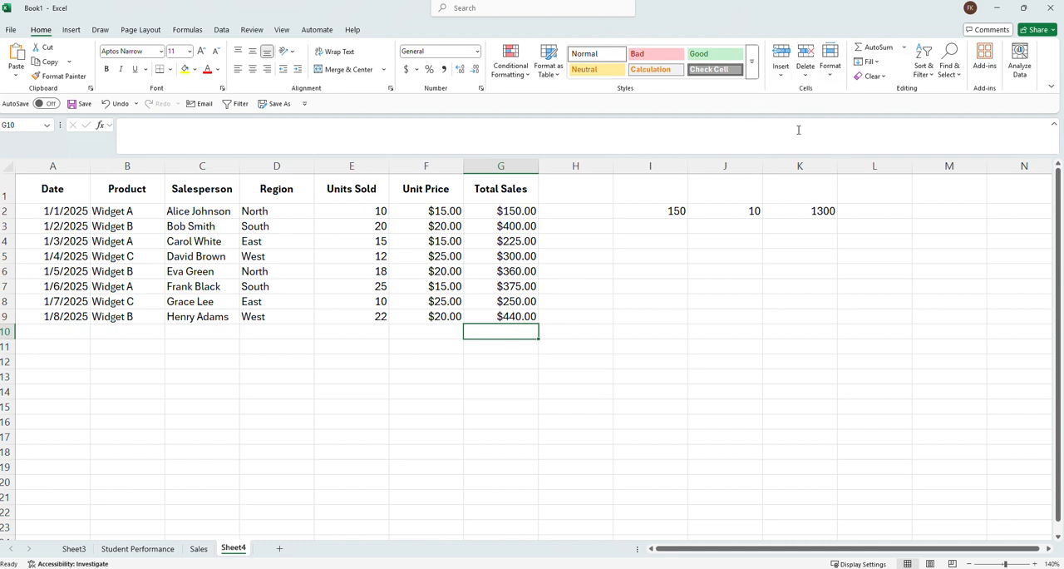
left_click(867, 48)
key("Return")
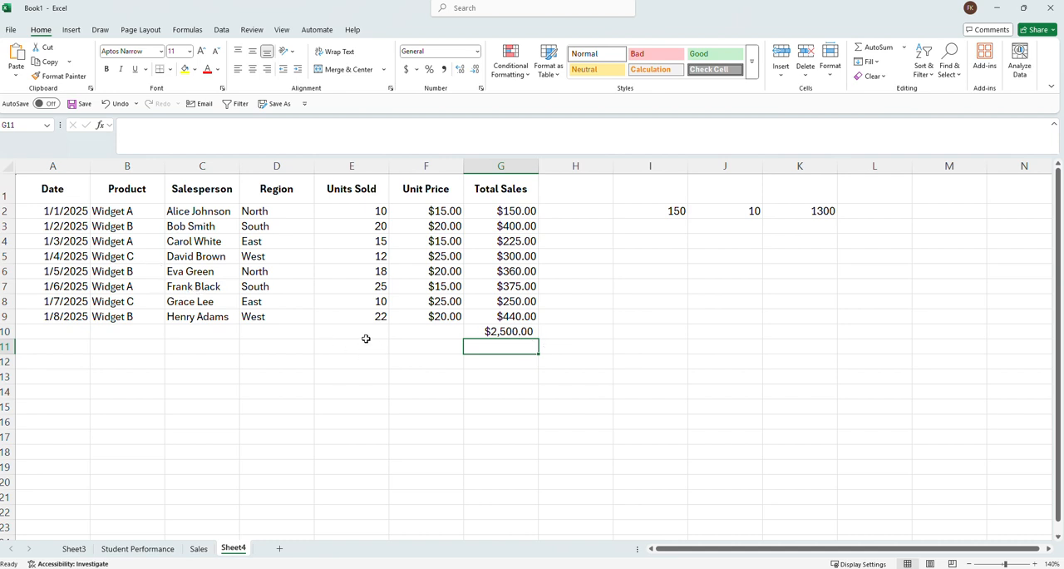
Examine the table's Widget B rows 3, 6 and 9 to check which sales the formula excludes.
left_click(7, 225)
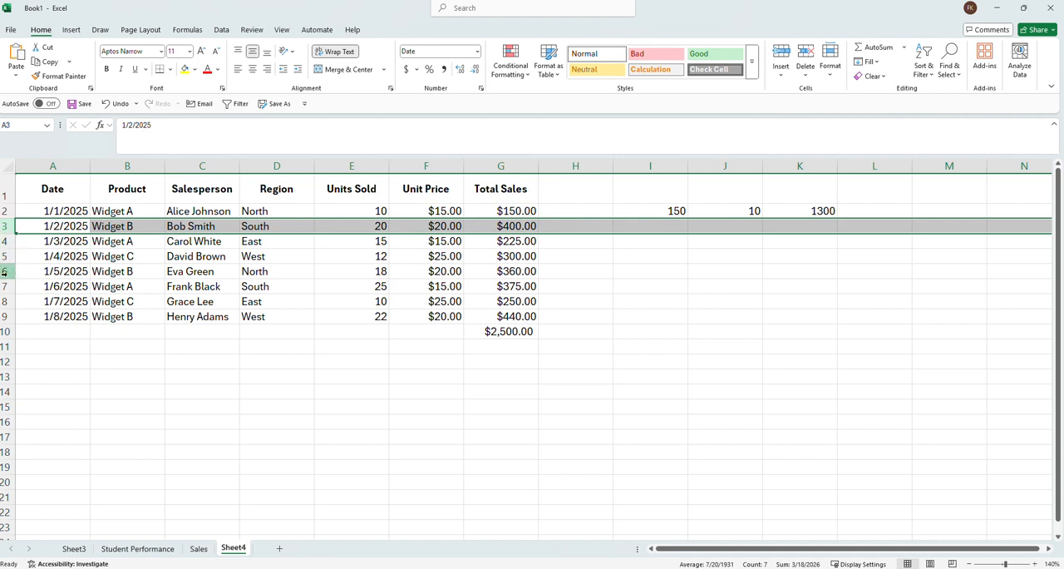
left_click(7, 257)
left_click(7, 272)
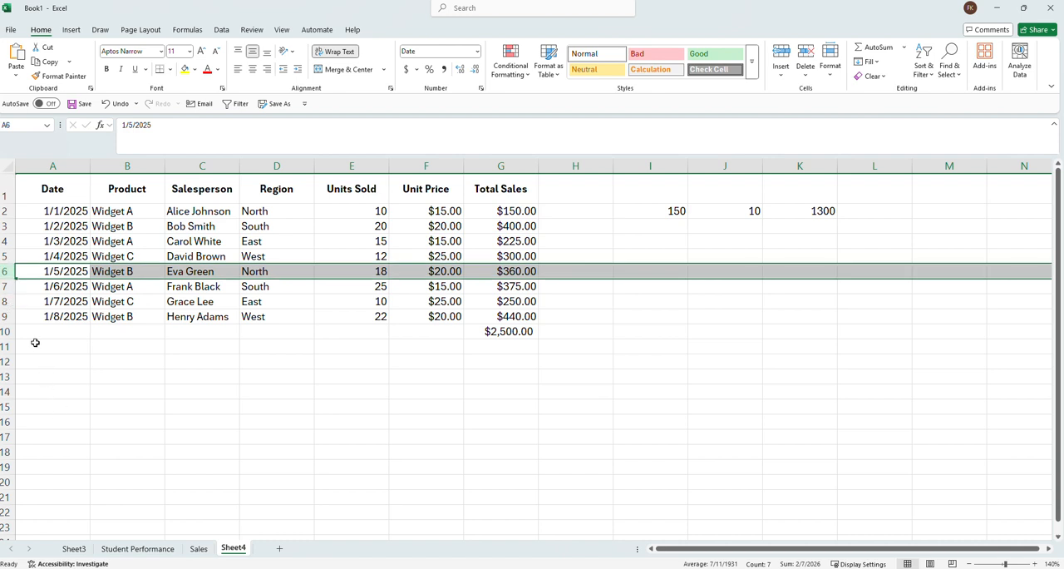
left_click(7, 317)
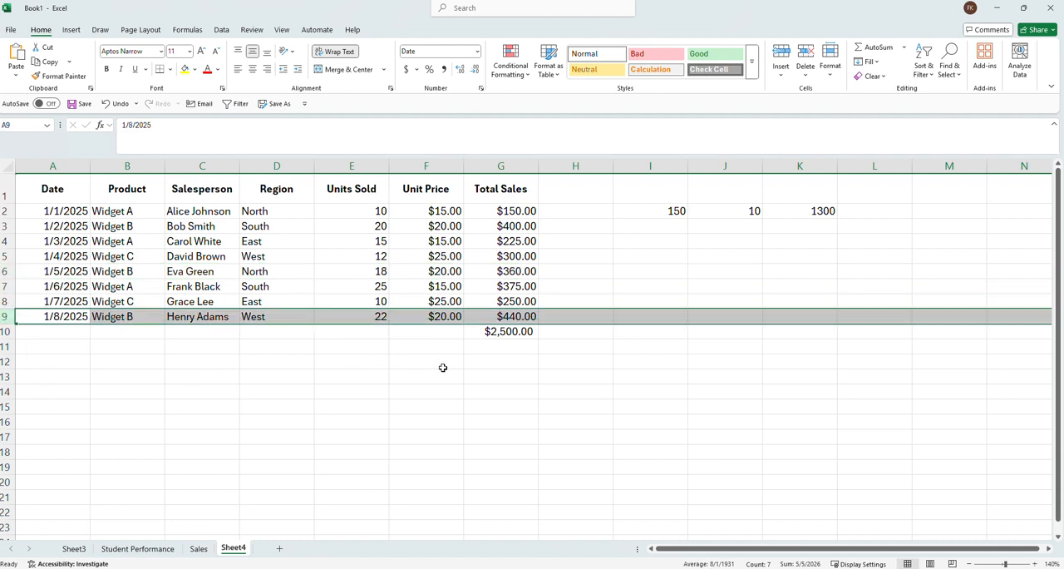
Enter =G10-G9-G6-G3 in G11 to subtract the three Widget B sales from the overall total.
left_click(497, 346)
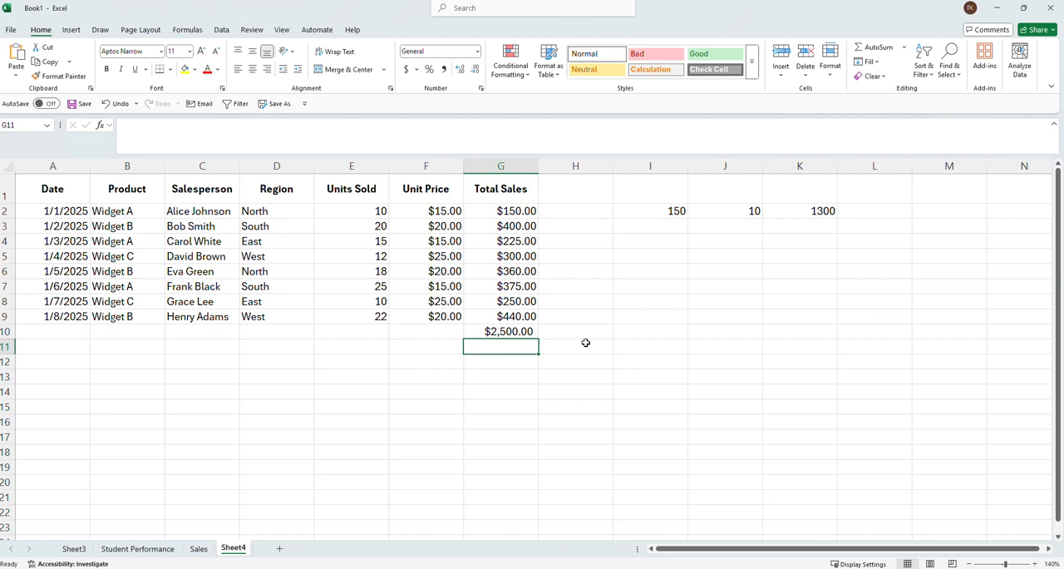
type("=")
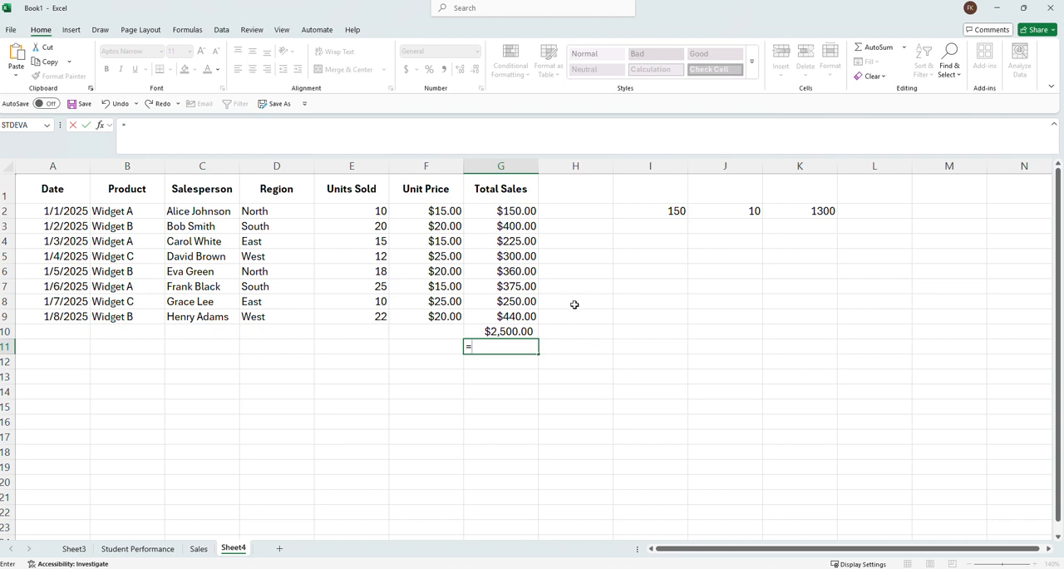
left_click(509, 332)
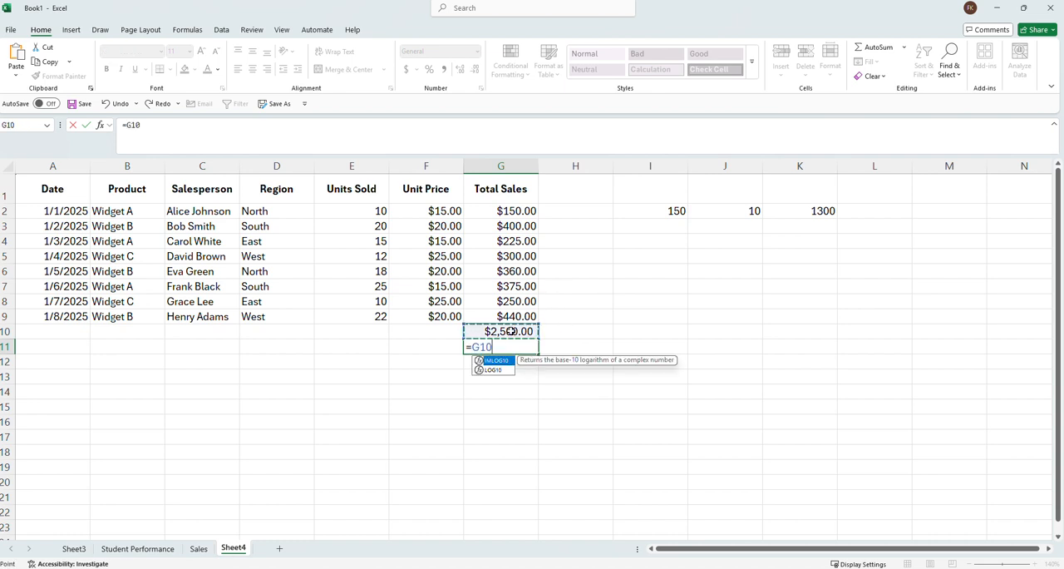
type("-")
left_click(529, 317)
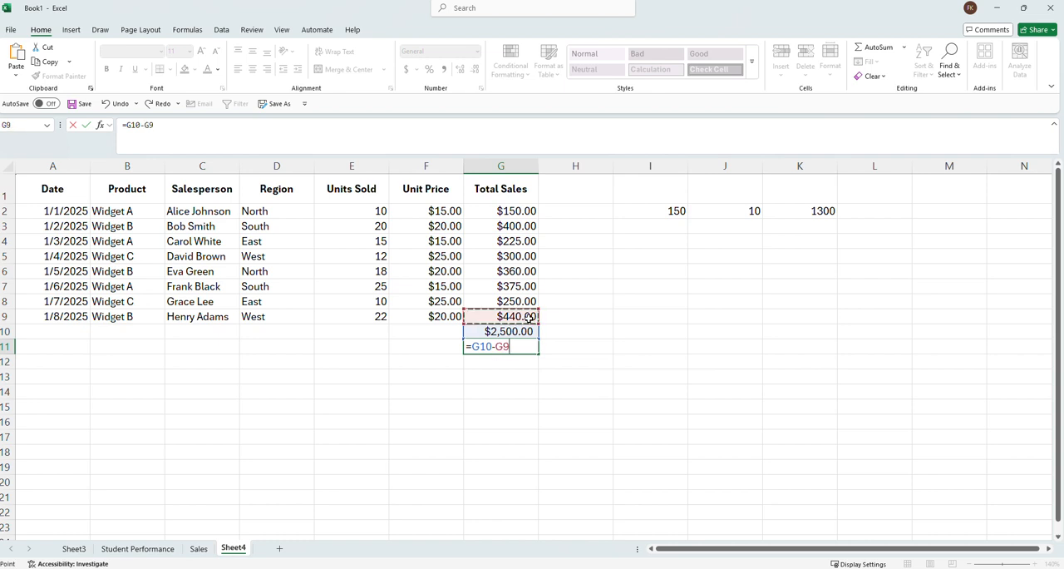
type("-")
left_click(501, 274)
type("-")
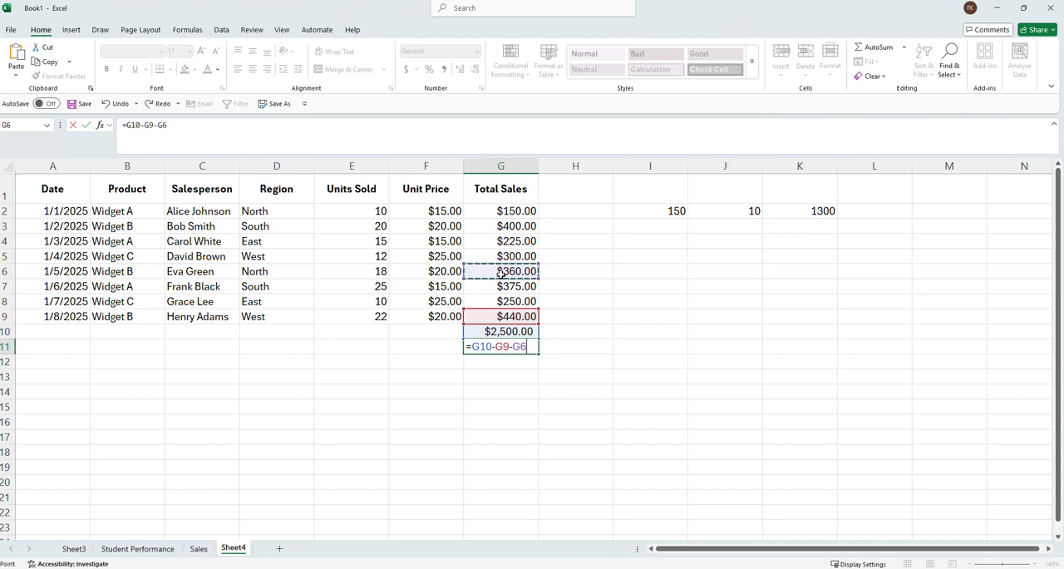
left_click(516, 227)
key("Return")
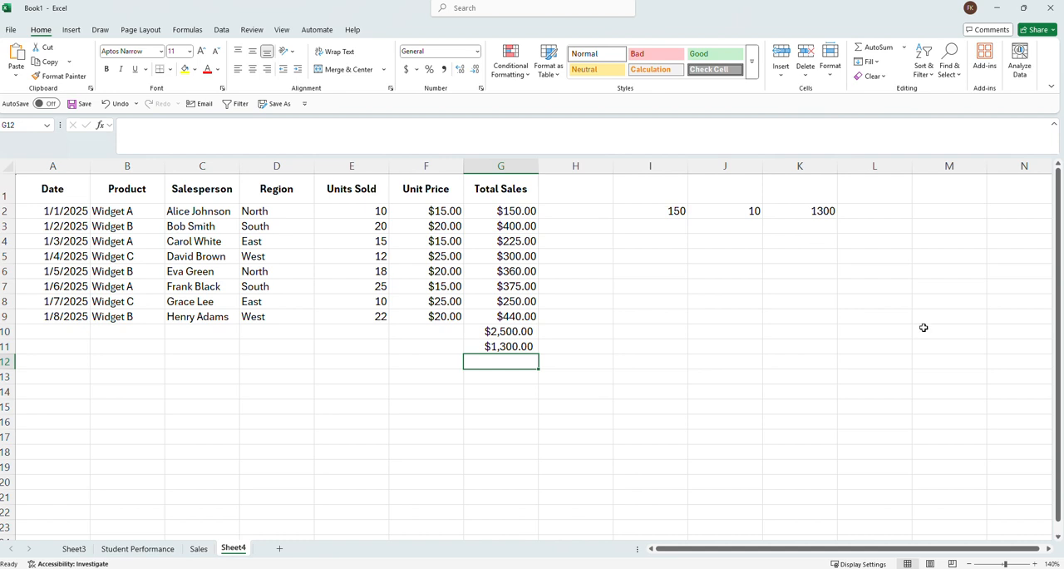
Compare the SUMIFS formula and result in K2 with the manual check in G11, and clear G11.
left_click(791, 215)
left_click(526, 353)
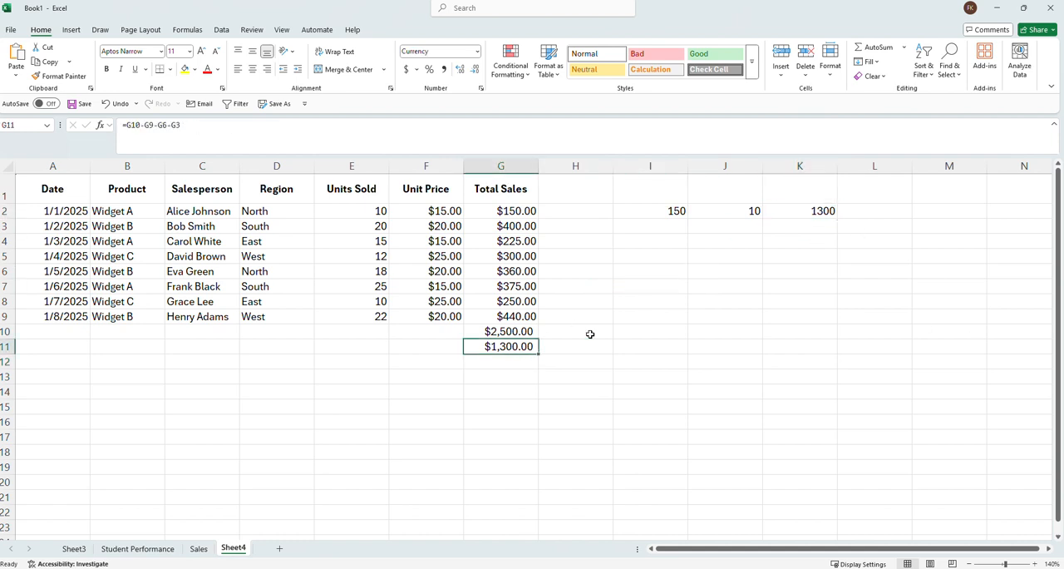
left_click(817, 215)
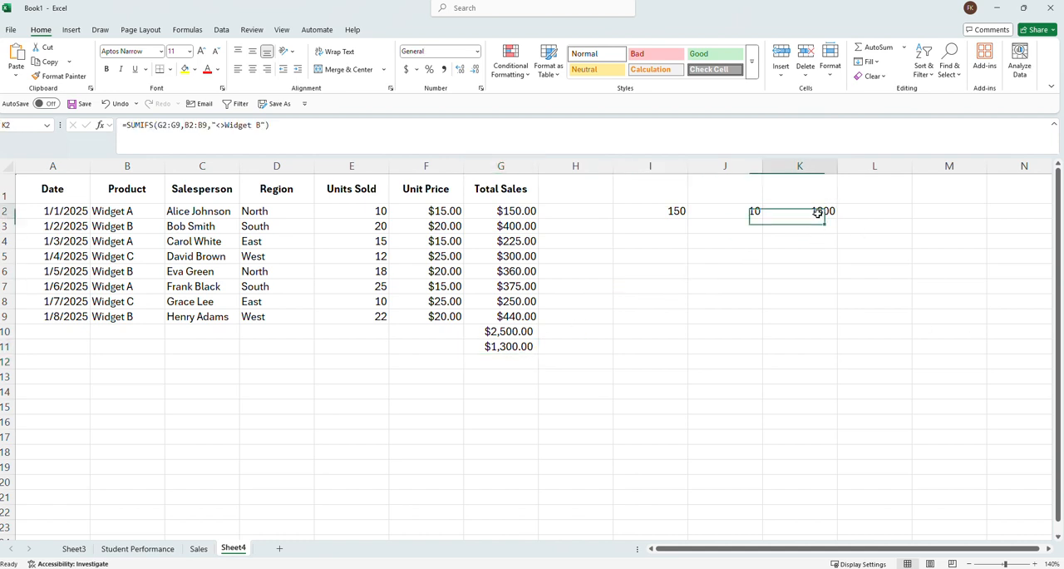
left_click(517, 346)
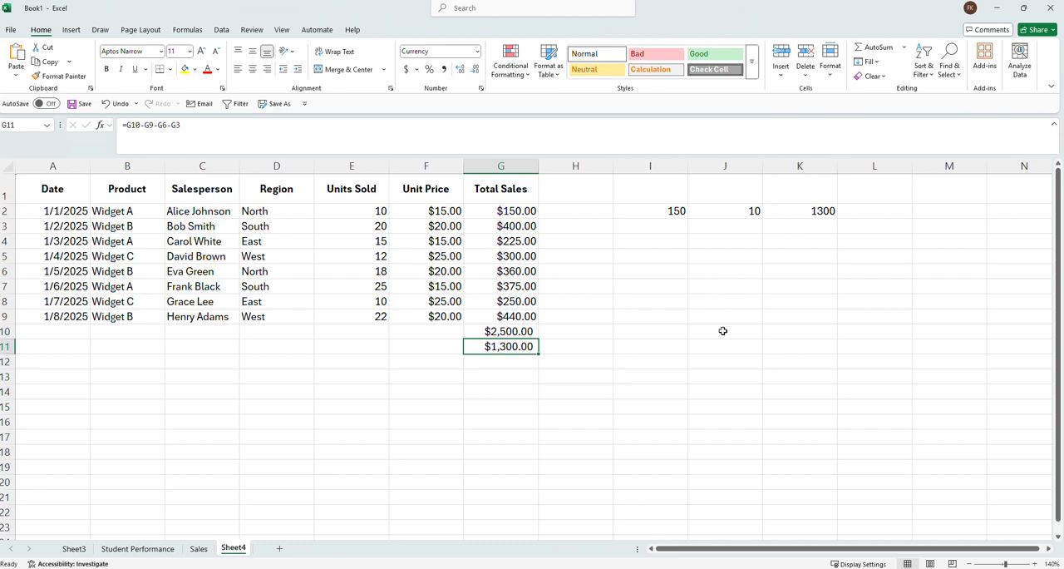
key("Delete")
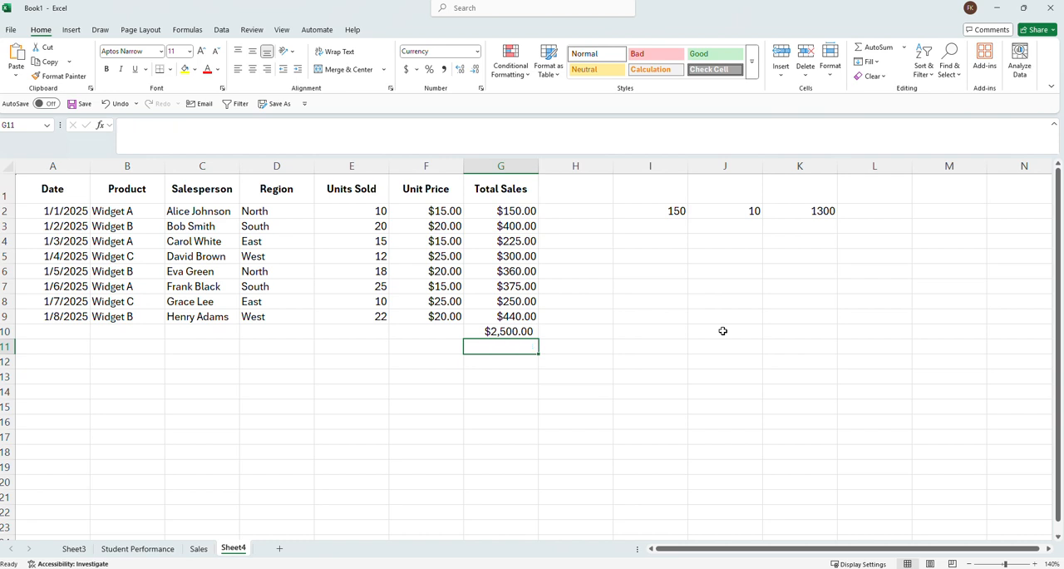